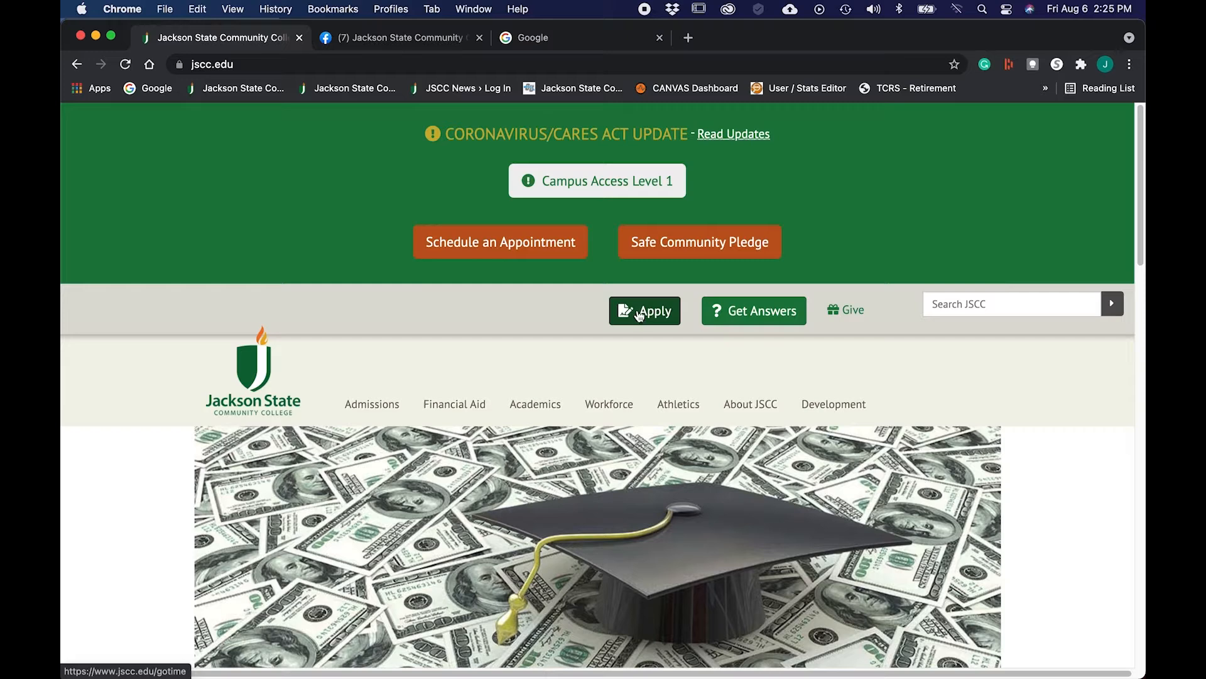
Step: Go from the Apply page through Apply Now to the 'Apply for Admission Online' link
{"action": "left_click", "coordinate": [639, 313]}
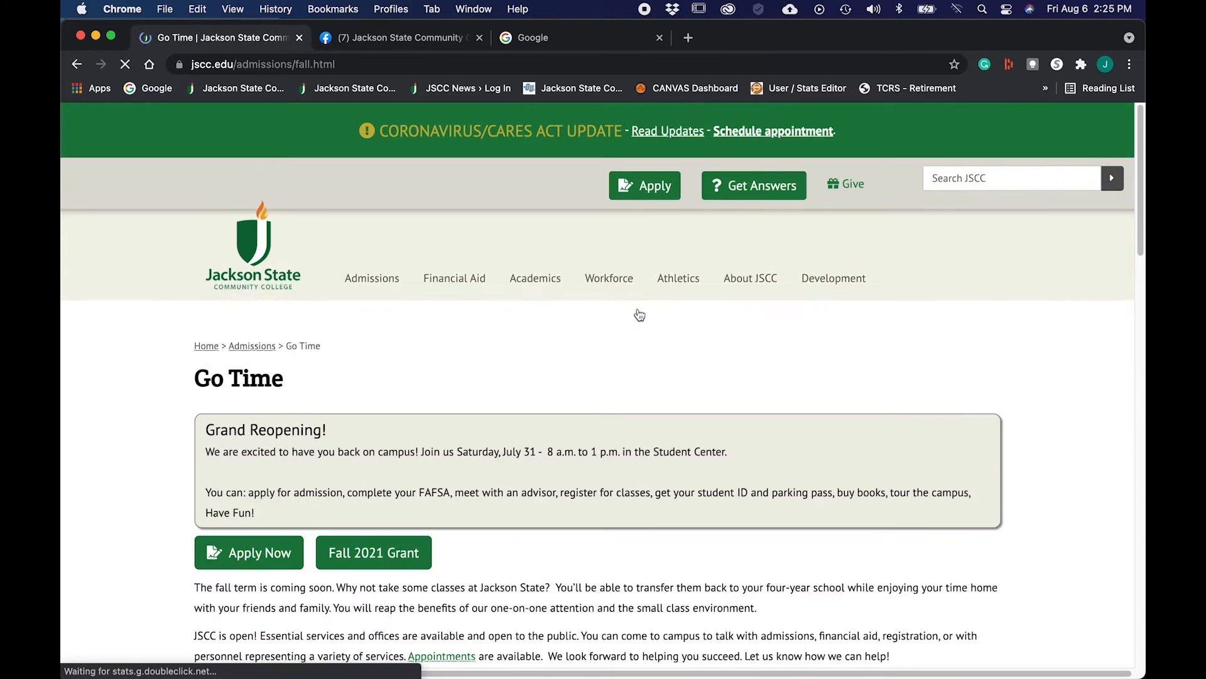
{"action": "left_click", "coordinate": [248, 556]}
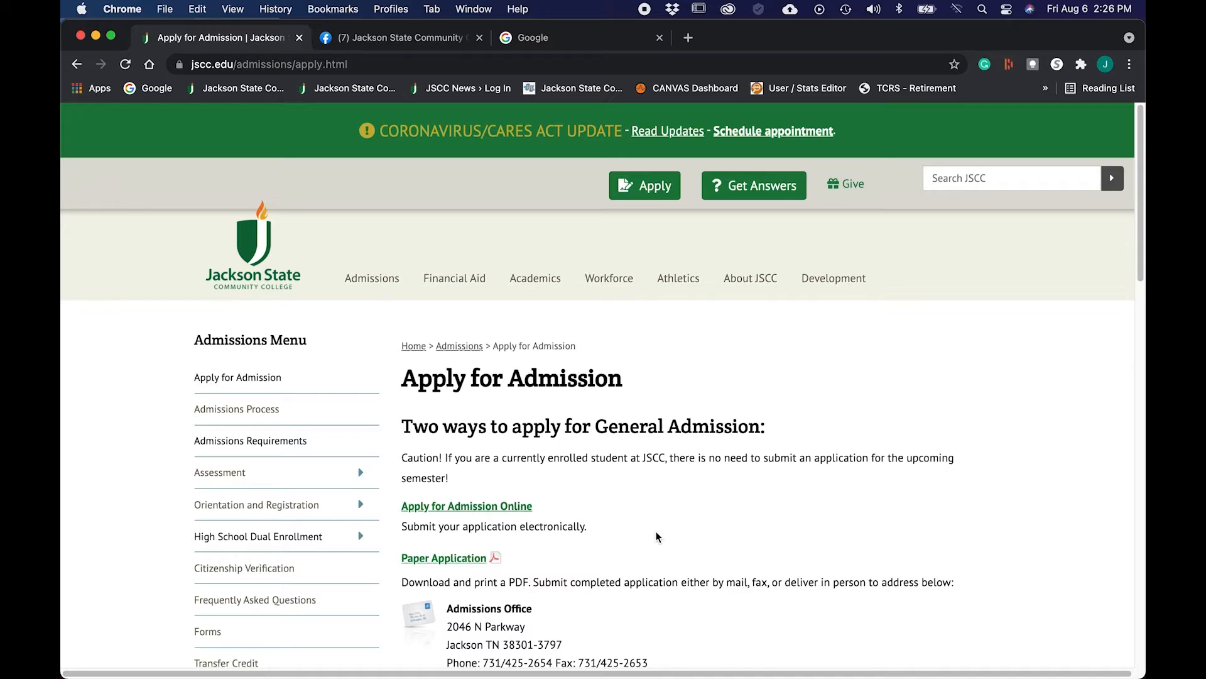
{"action": "left_click", "coordinate": [462, 513]}
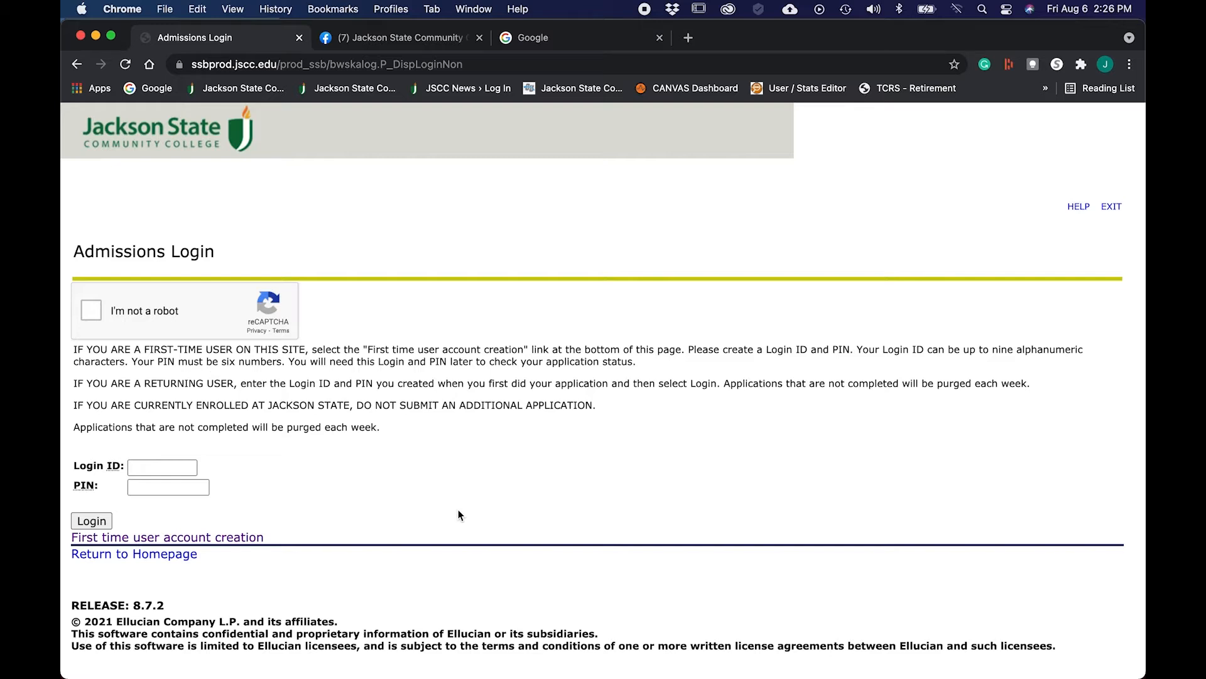
Step: Start first-time user account creation on the Admissions Login page
{"action": "left_click", "coordinate": [214, 541]}
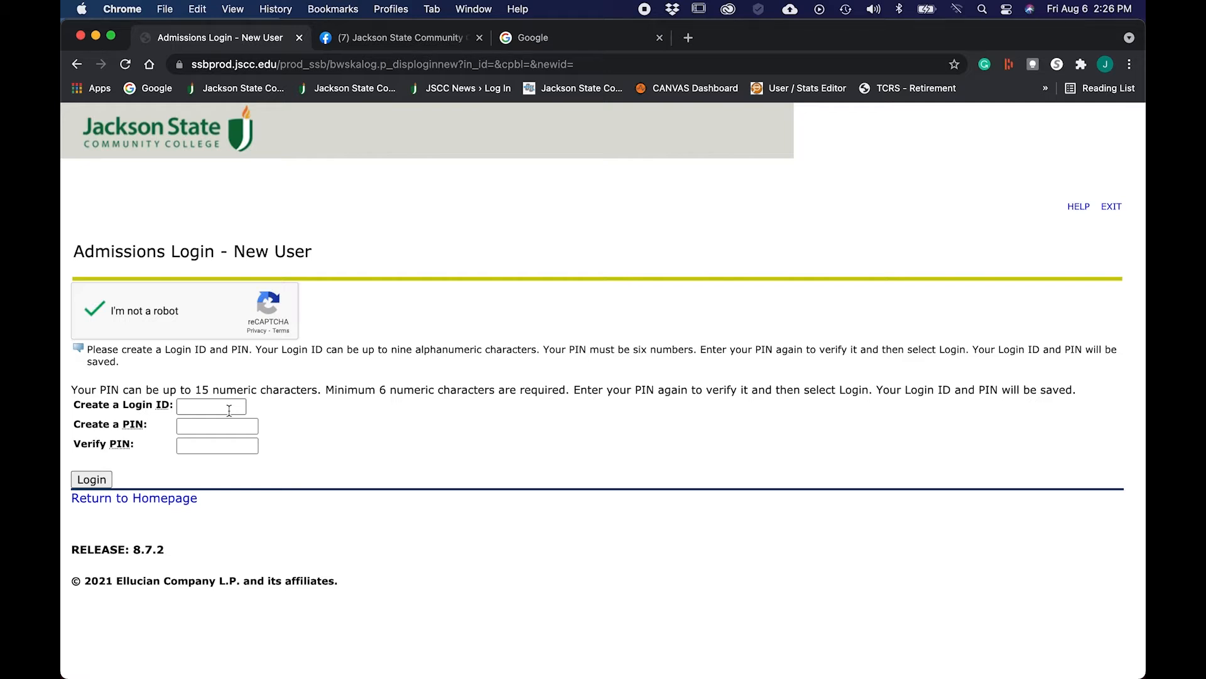
Step: Enter a new login ID, set and confirm a six-digit PIN, and log in
{"action": "left_click", "coordinate": [229, 410]}
{"action": "type", "text": "login"}
{"action": "key", "text": "Tab"}
{"action": "type", "text": "123456"}
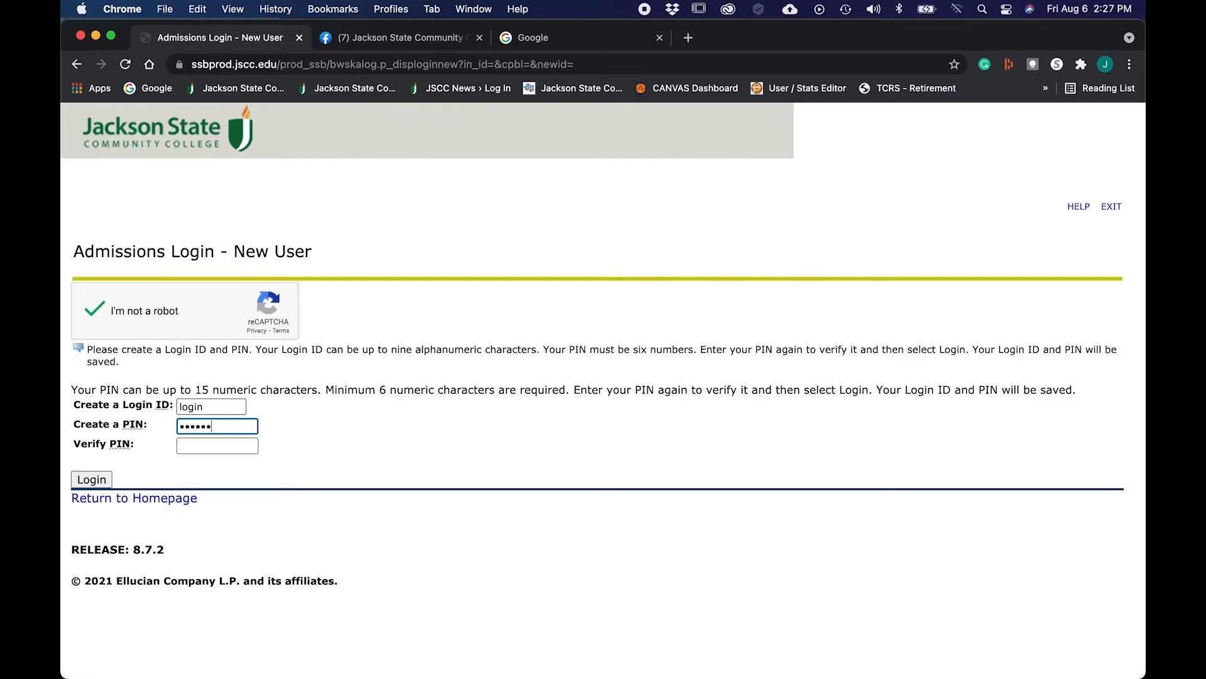
{"action": "key", "text": "Tab"}
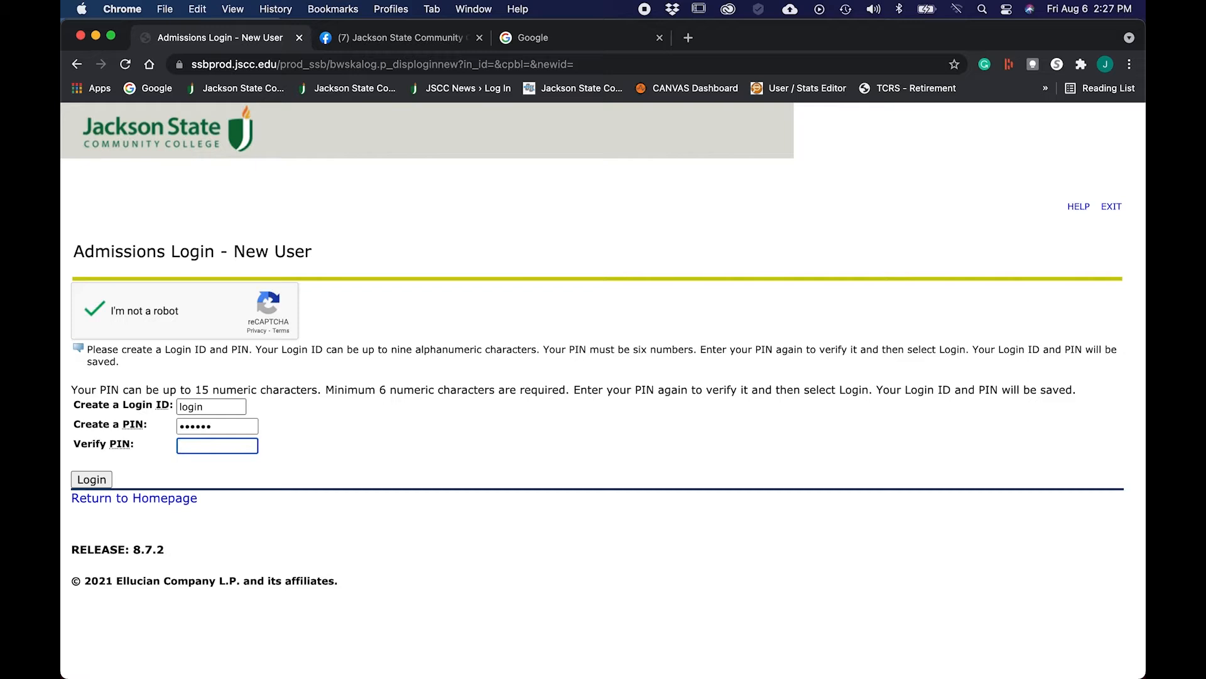
{"action": "type", "text": "123456"}
{"action": "left_click", "coordinate": [95, 481]}
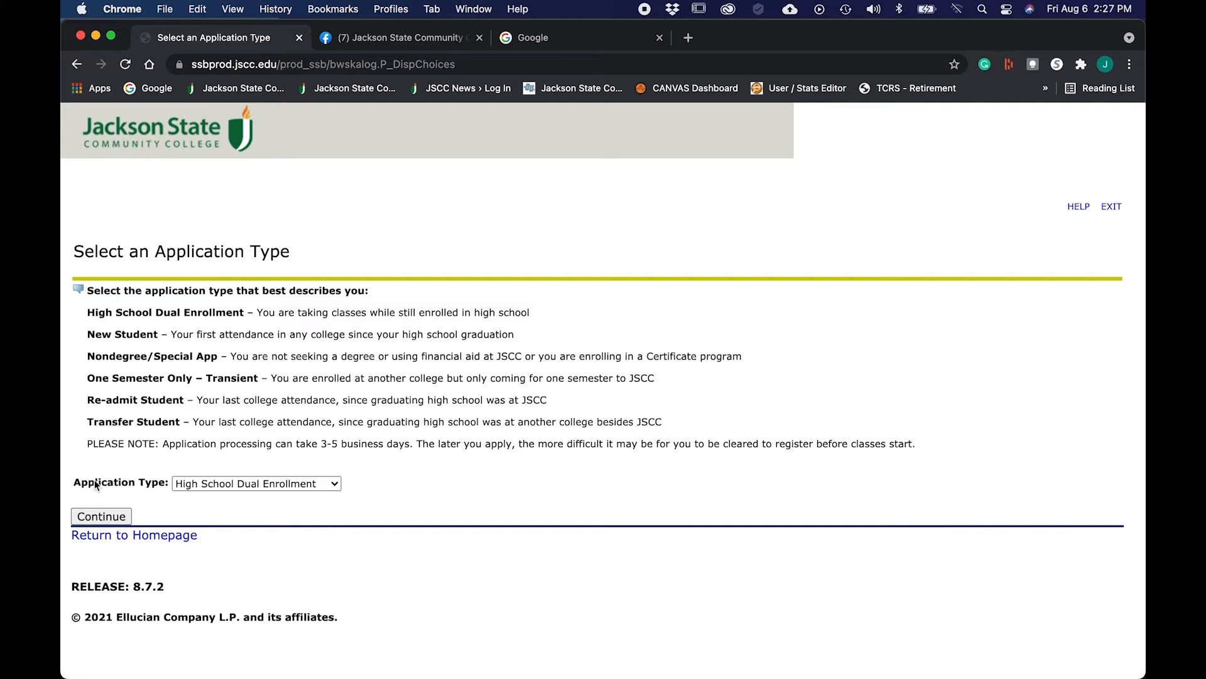
Step: Choose New Student as the application type and continue
{"action": "left_click", "coordinate": [334, 488]}
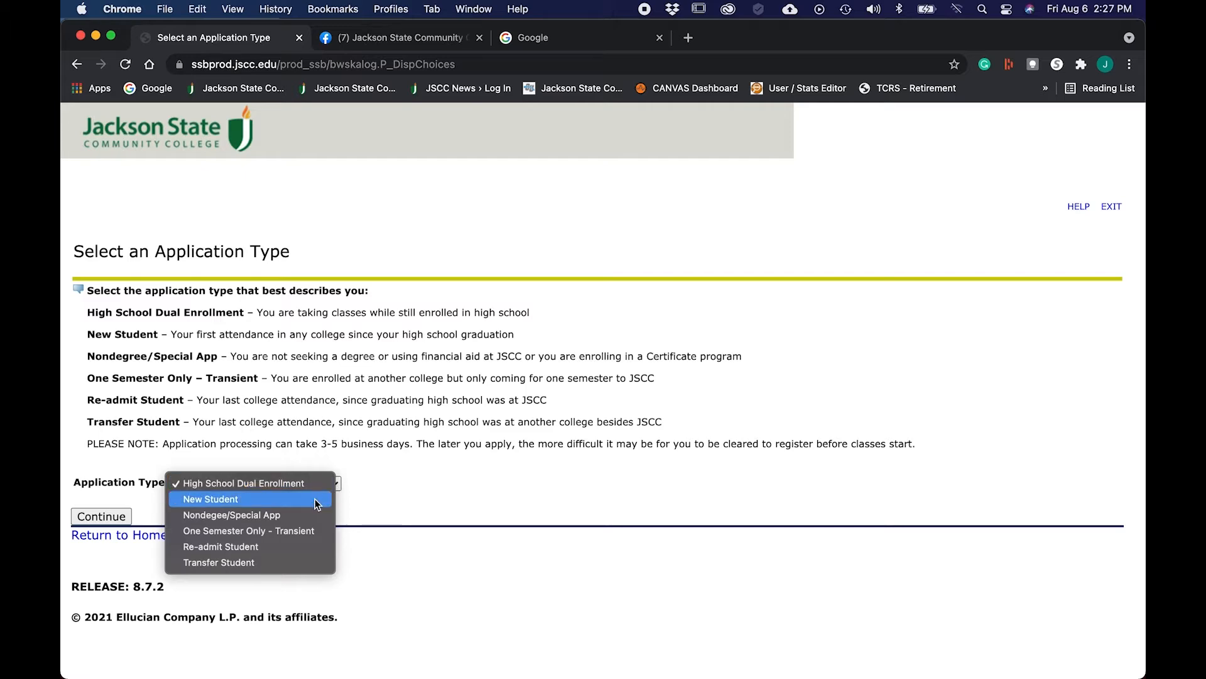
{"action": "left_click", "coordinate": [318, 499]}
{"action": "left_click", "coordinate": [96, 517]}
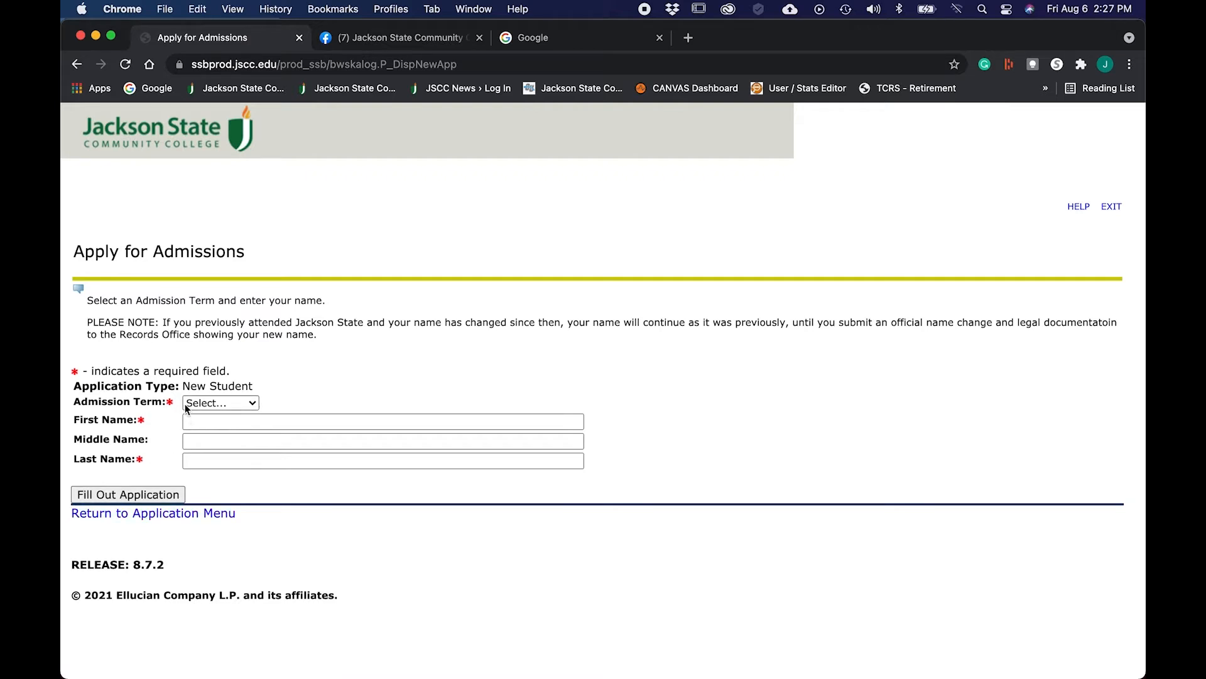
Step: Select the Fall 2021 admission term, enter the applicant's first and last name, and begin
{"action": "left_click", "coordinate": [253, 406]}
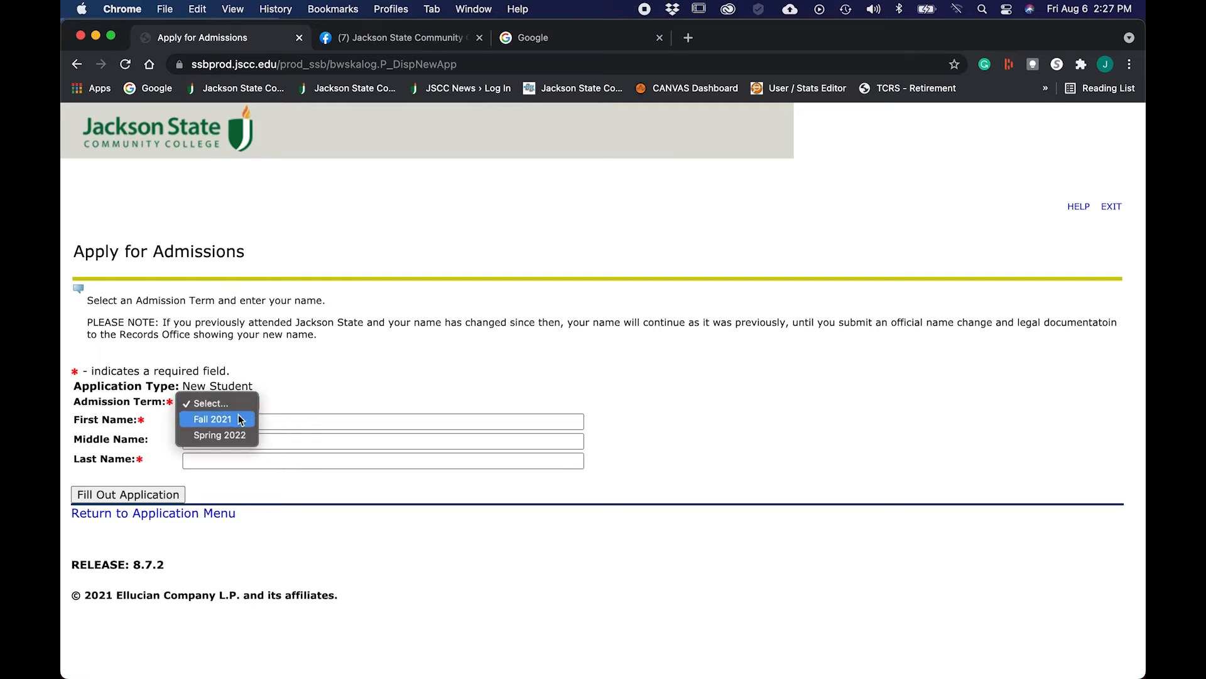
{"action": "left_click", "coordinate": [239, 418]}
{"action": "left_click", "coordinate": [237, 421]}
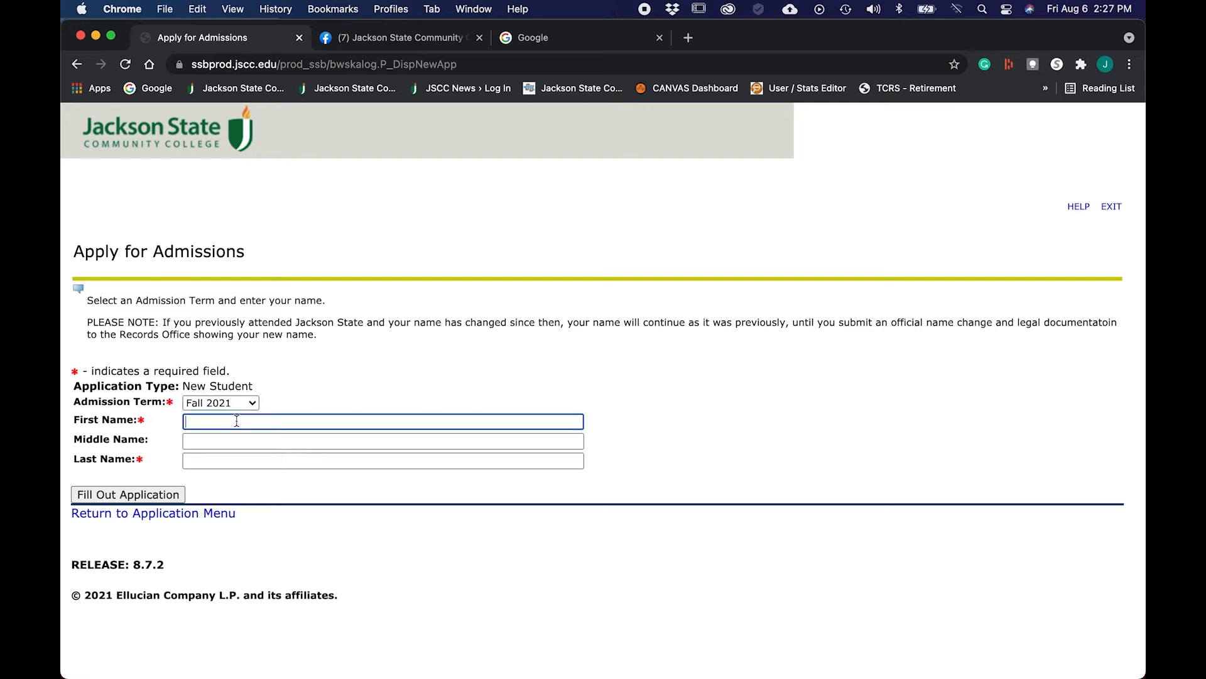
{"action": "type", "text": "Jim"}
{"action": "key", "text": "Tab"}
{"action": "key", "text": "Tab"}
{"action": "type", "text": "Example"}
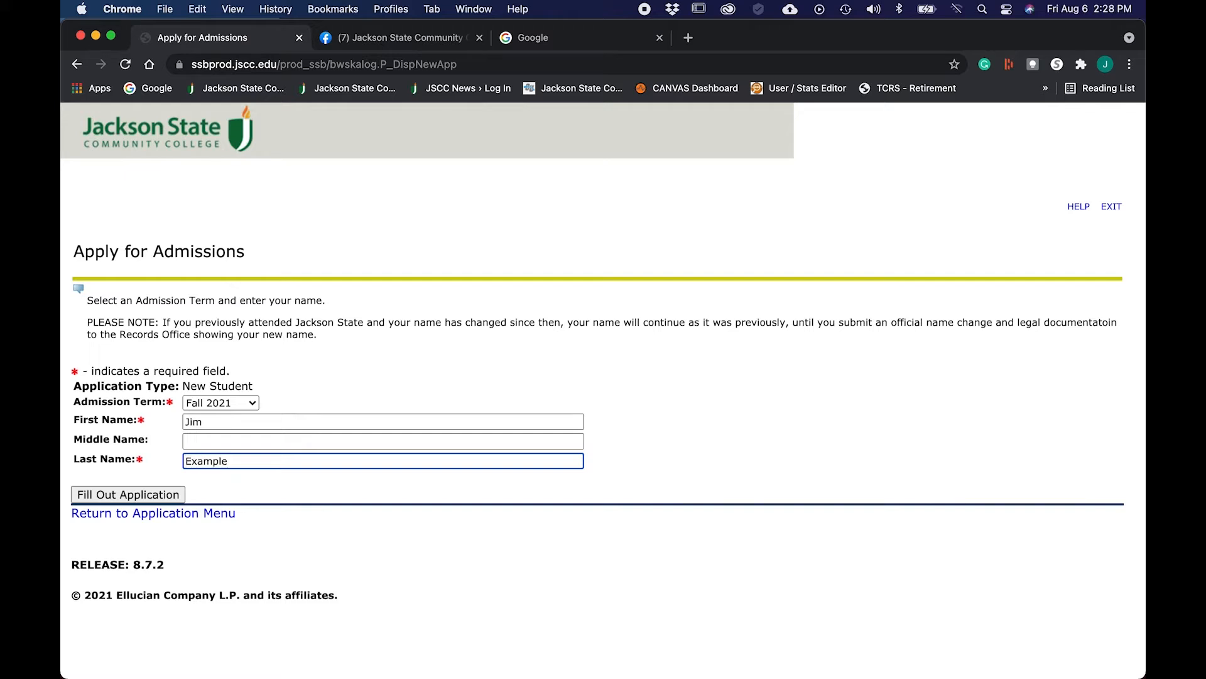
{"action": "left_click", "coordinate": [147, 494]}
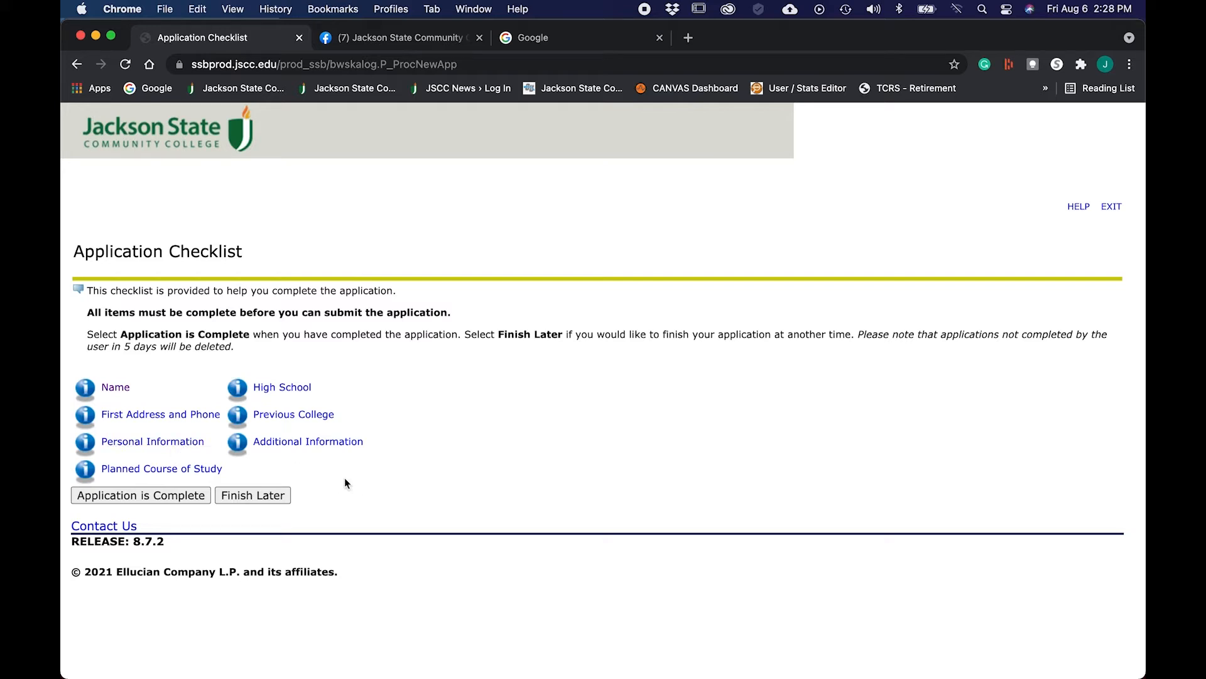
Step: Keep the name details and enter the permanent street address and city
{"action": "left_click", "coordinate": [115, 388]}
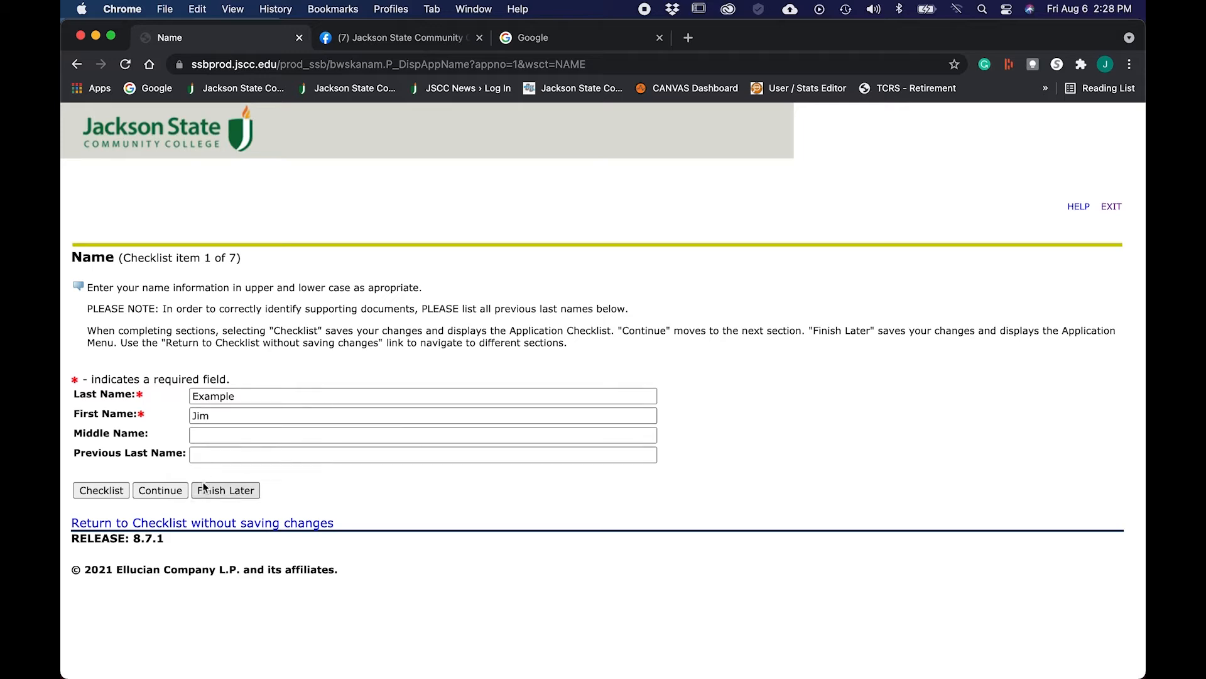
{"action": "left_click", "coordinate": [161, 490]}
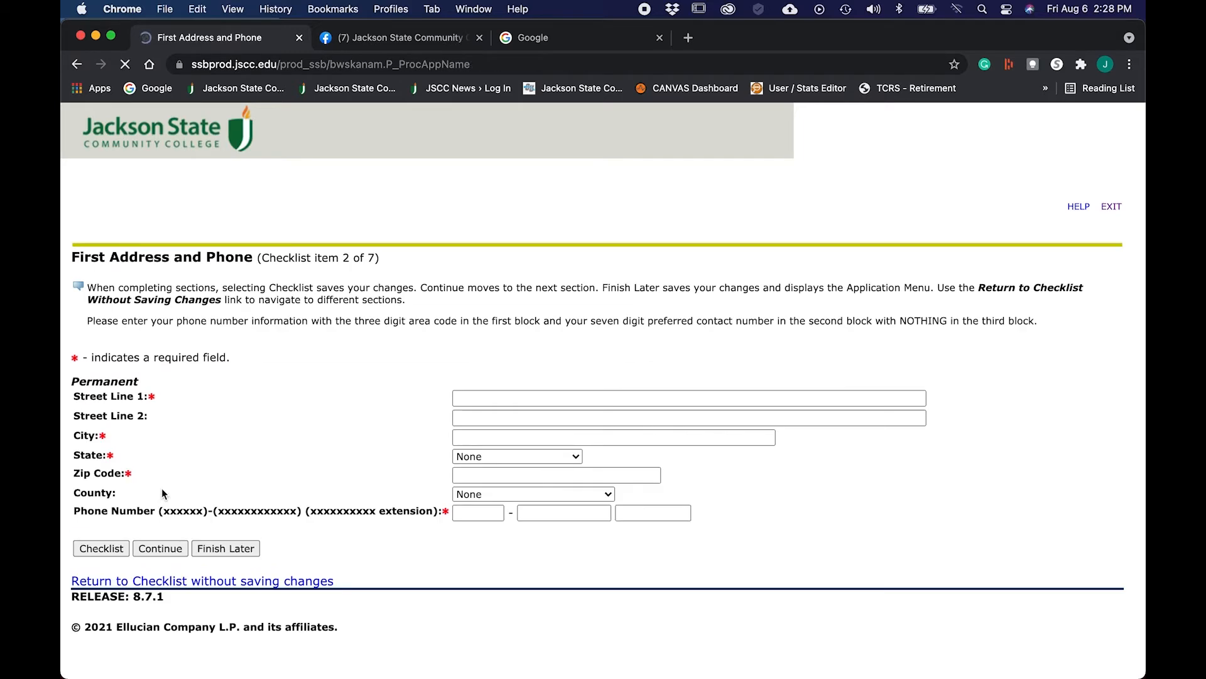
{"action": "left_click", "coordinate": [484, 398]}
{"action": "type", "text": "20"}
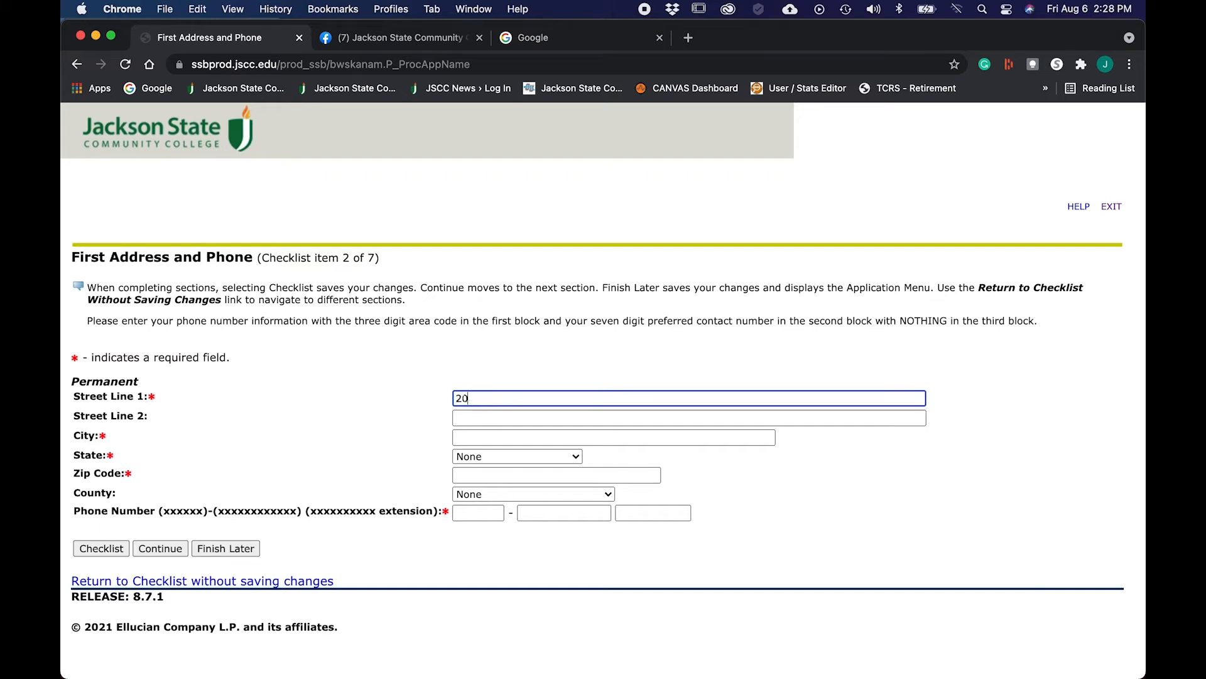
{"action": "type", "text": "46 n"}
{"action": "key", "text": "BackSpace"}
{"action": "type", "text": "N. Parkway"}
{"action": "key", "text": "Tab"}
{"action": "key", "text": "Tab"}
{"action": "type", "text": "Jackson"}
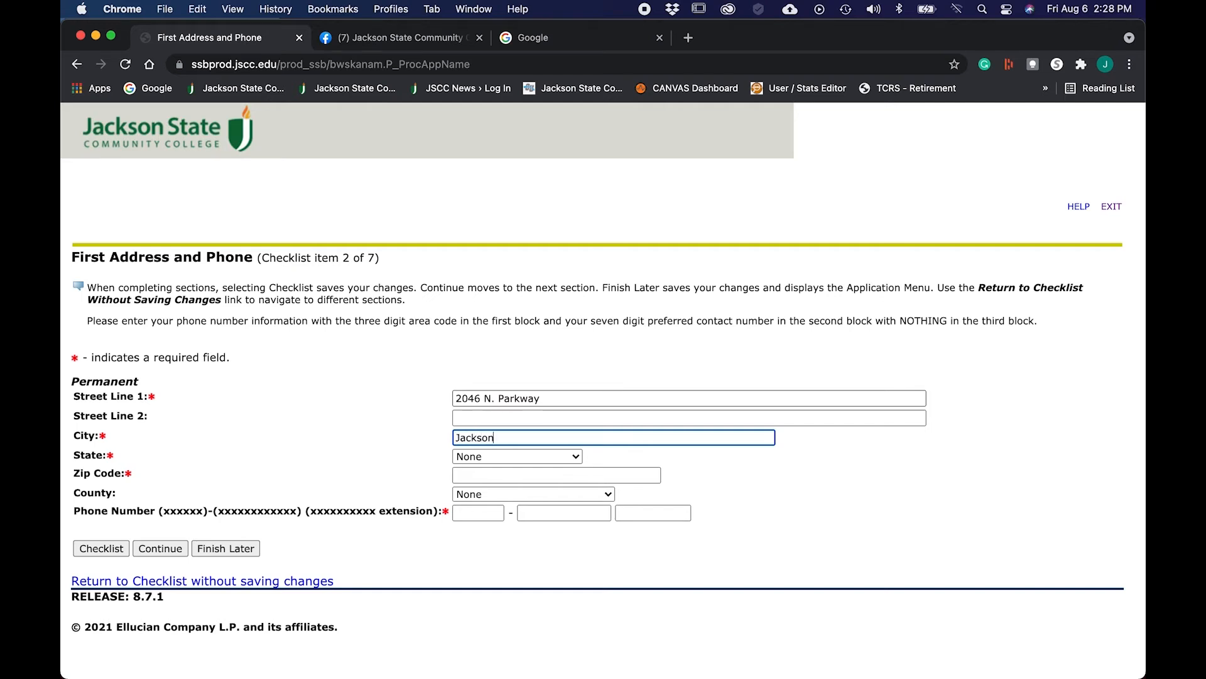
Step: Set the state to Tennessee, enter the area code and phone number, and save
{"action": "key", "text": "Tab"}
{"action": "key", "text": "t"}
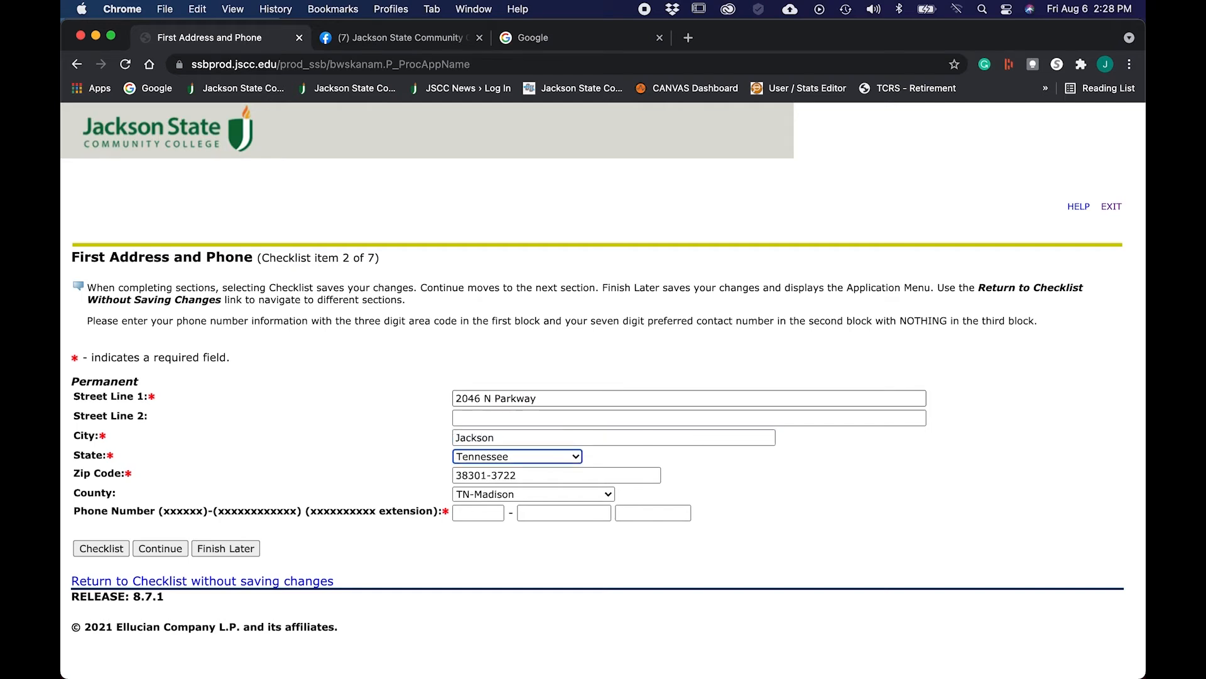
{"action": "left_click", "coordinate": [484, 519]}
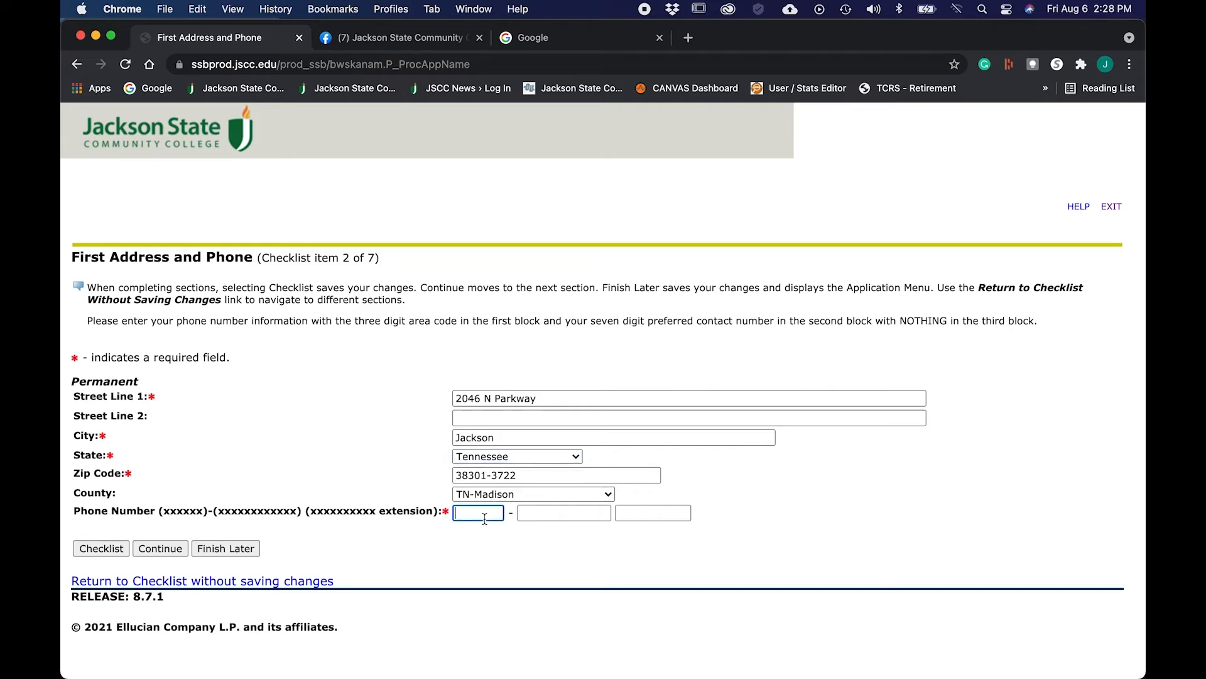
{"action": "key", "text": "Tab"}
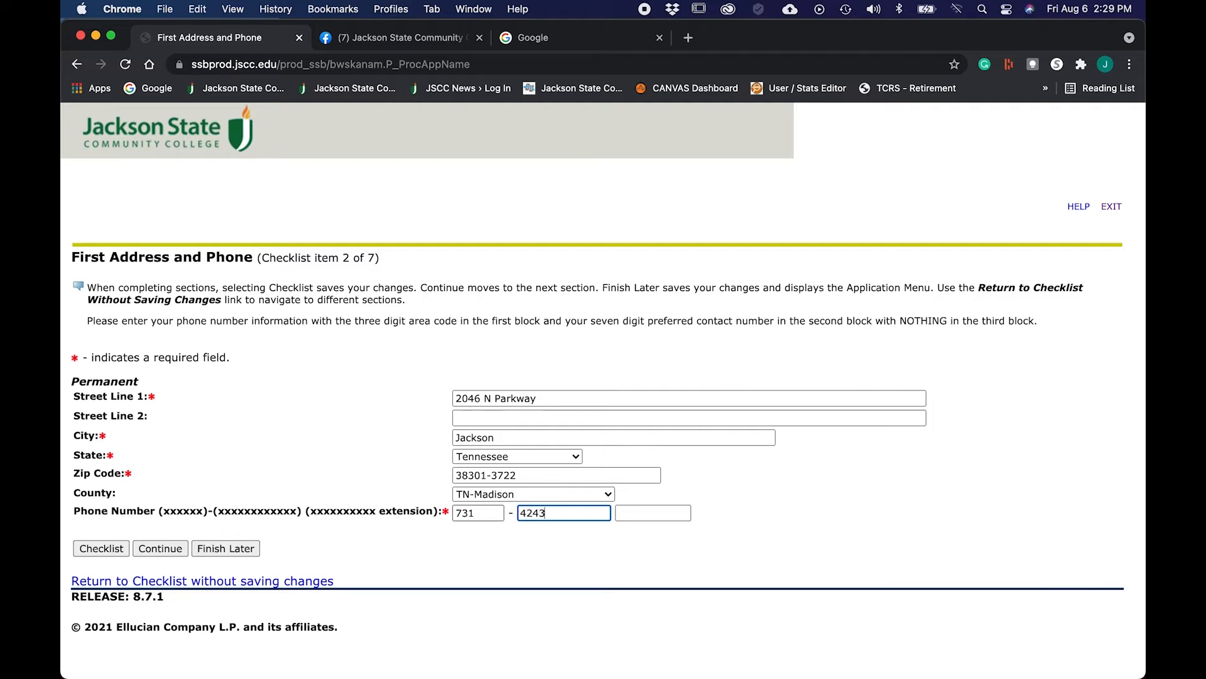
{"action": "key", "text": "Tab"}
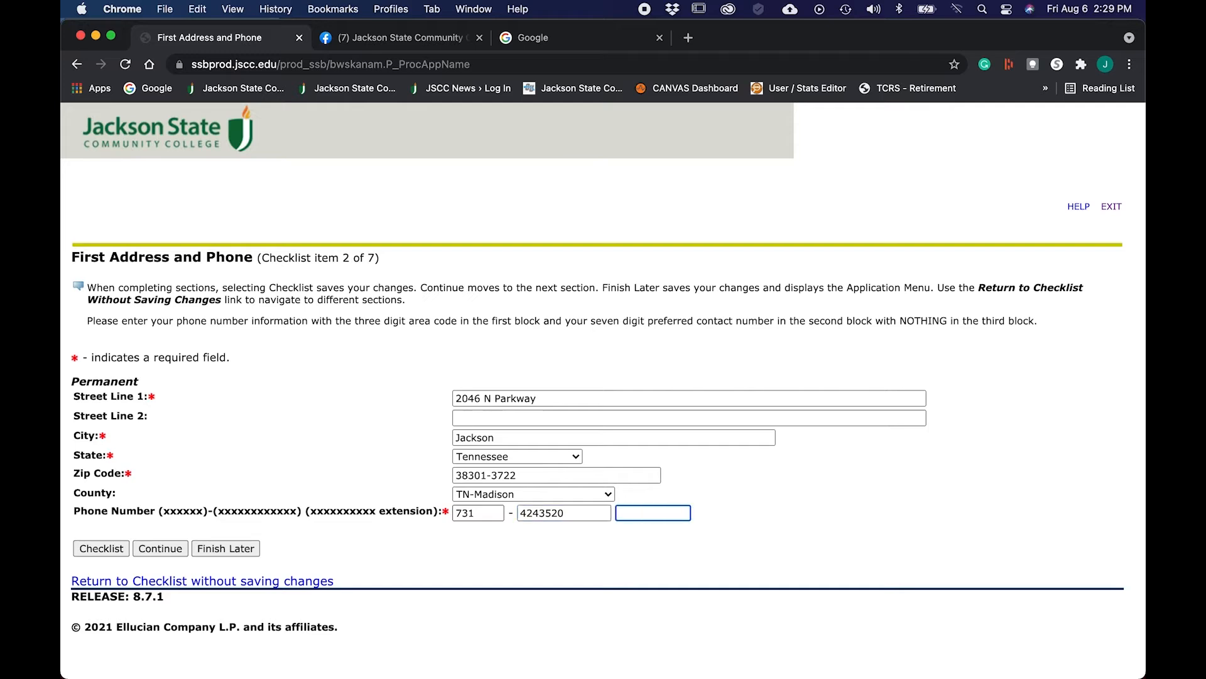
{"action": "left_click", "coordinate": [161, 549]}
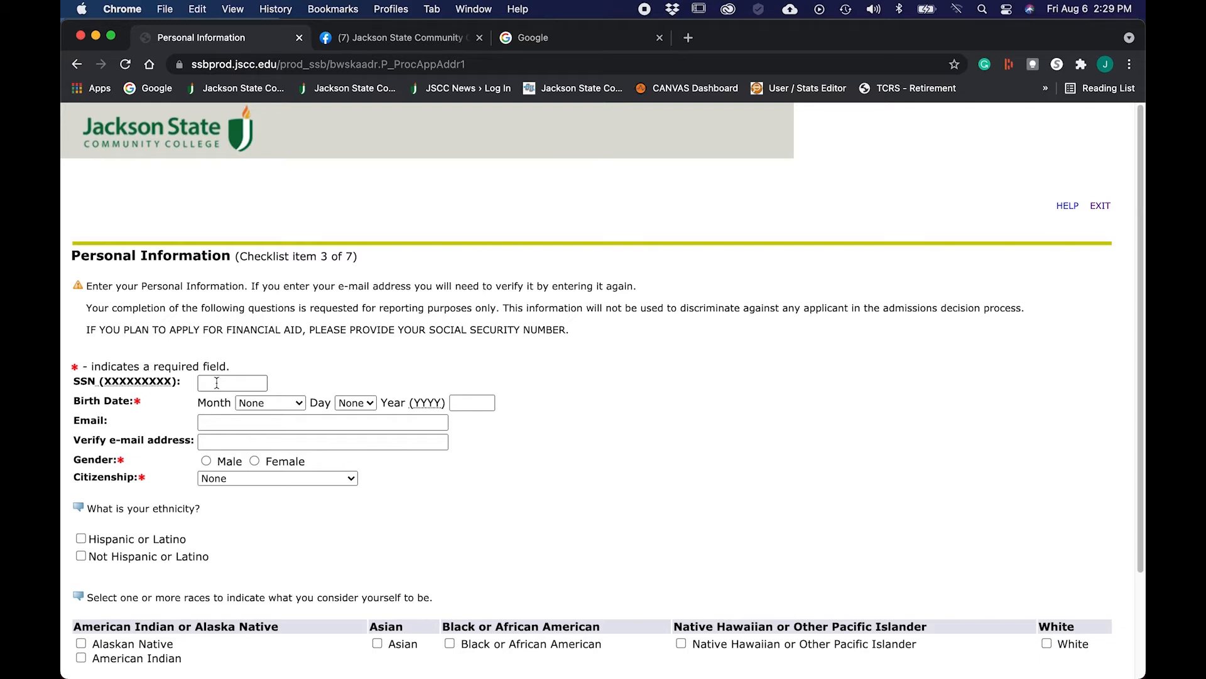
{"action": "left_click", "coordinate": [296, 405]}
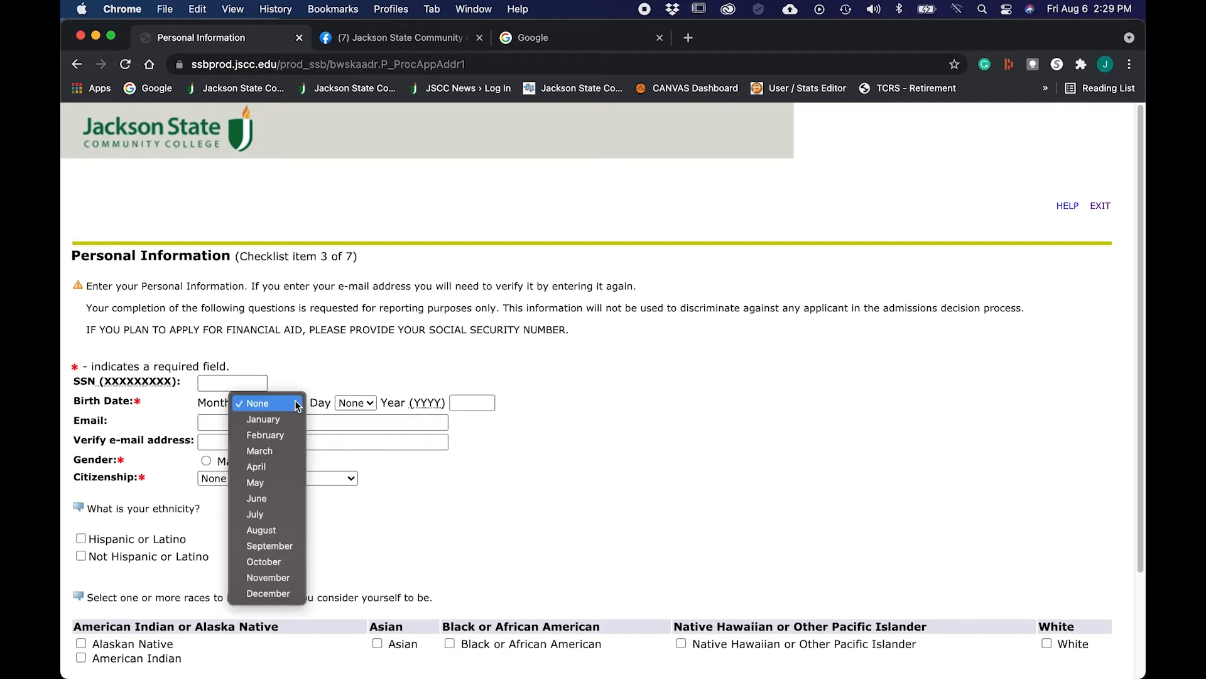
{"action": "left_click", "coordinate": [265, 435]}
{"action": "left_click", "coordinate": [369, 404]}
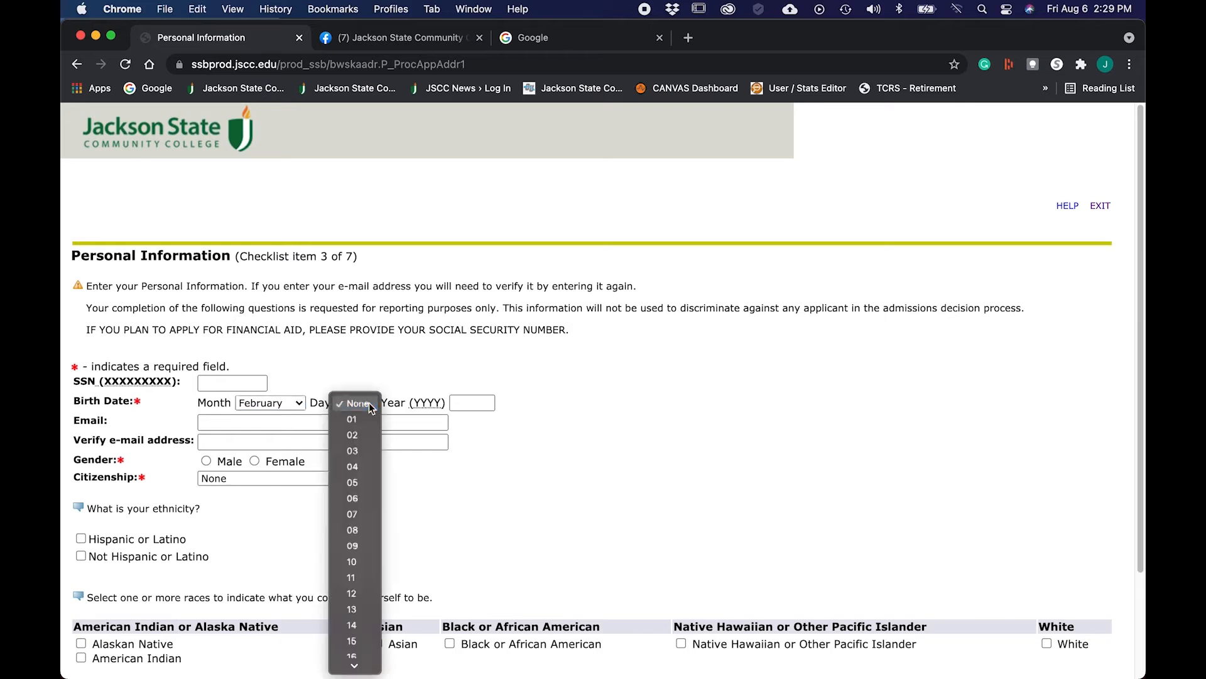
{"action": "left_click", "coordinate": [352, 516]}
{"action": "left_click", "coordinate": [464, 404]}
{"action": "type", "text": "1975"}
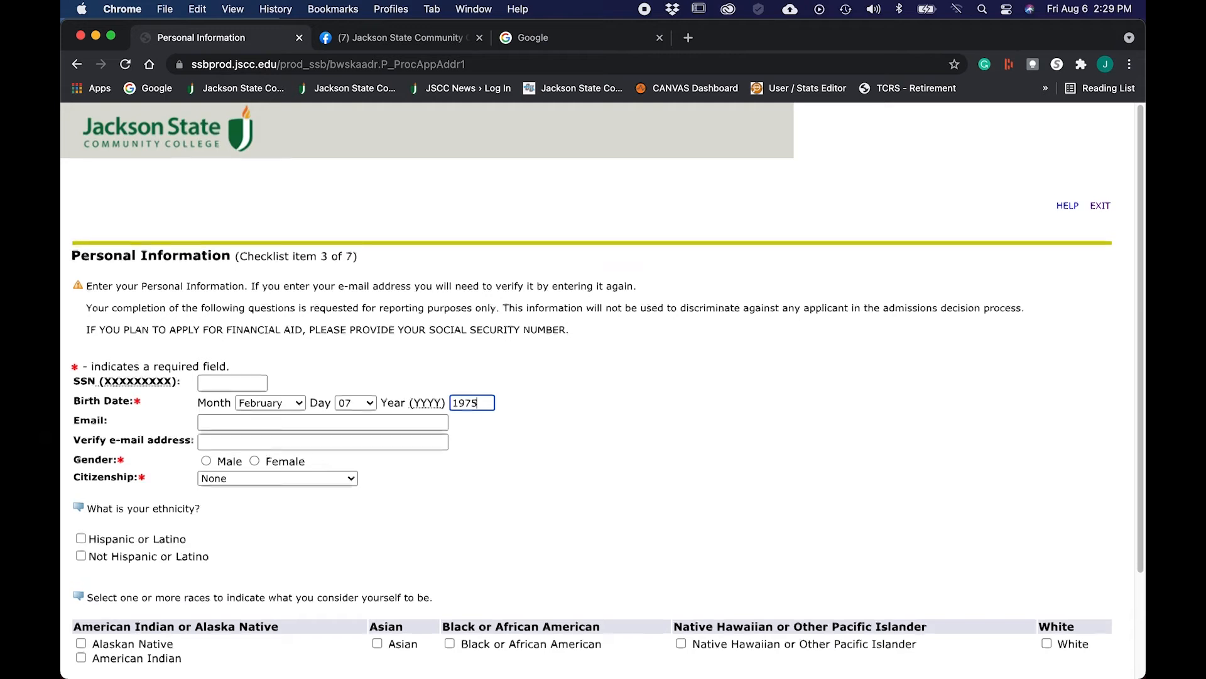
{"action": "scroll", "coordinate": [322, 406], "scroll_direction": "down", "scroll_amount": 1}
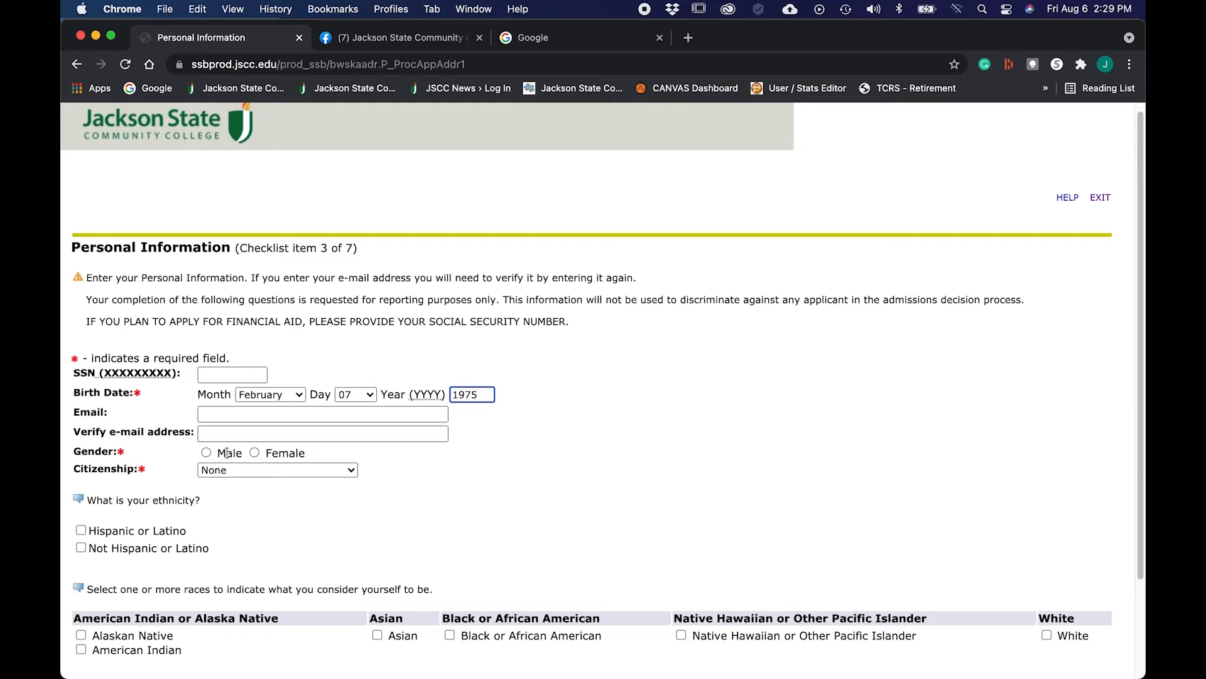
Step: Set gender to Male and citizenship to 1-US Citizen, then save the personal information
{"action": "left_click", "coordinate": [206, 453]}
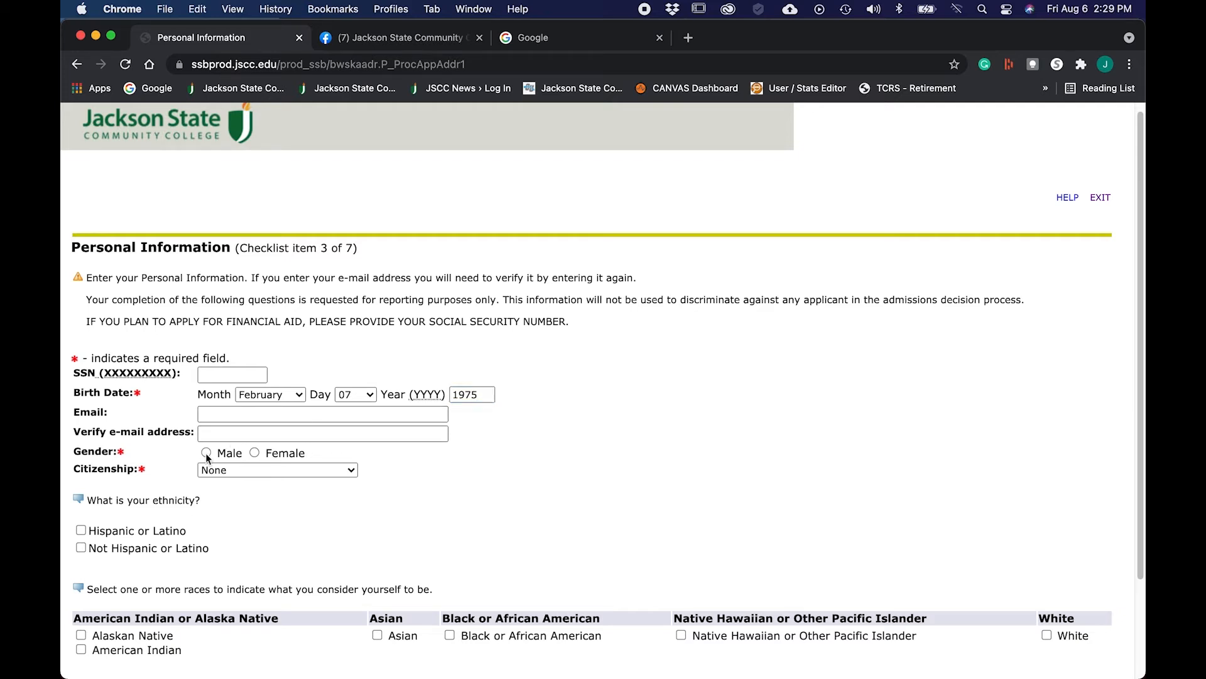
{"action": "left_click", "coordinate": [350, 471]}
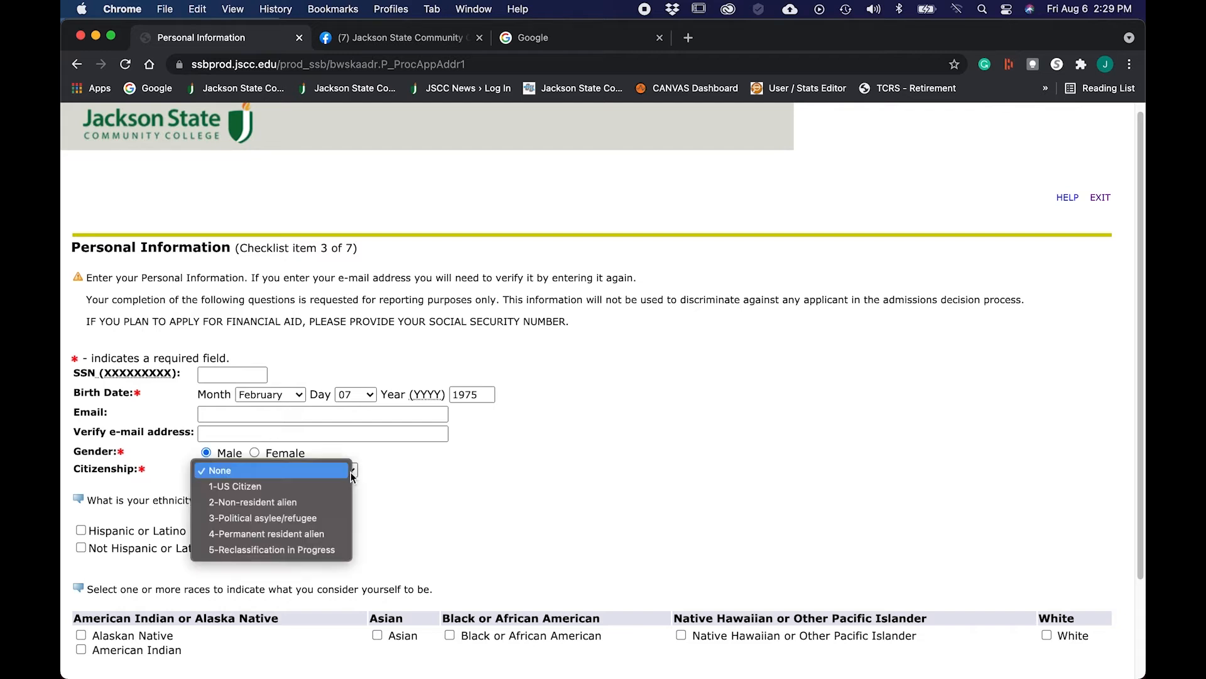
{"action": "left_click", "coordinate": [290, 487]}
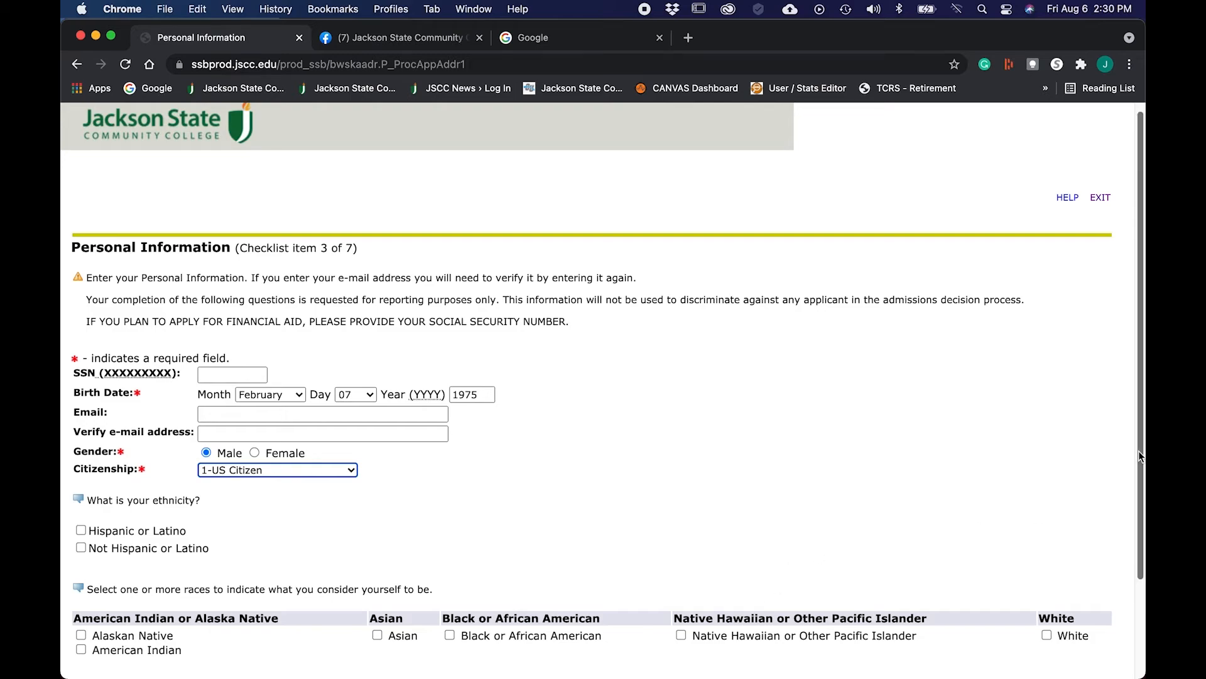
{"action": "scroll", "coordinate": [1139, 450], "scroll_direction": "down", "scroll_amount": 5}
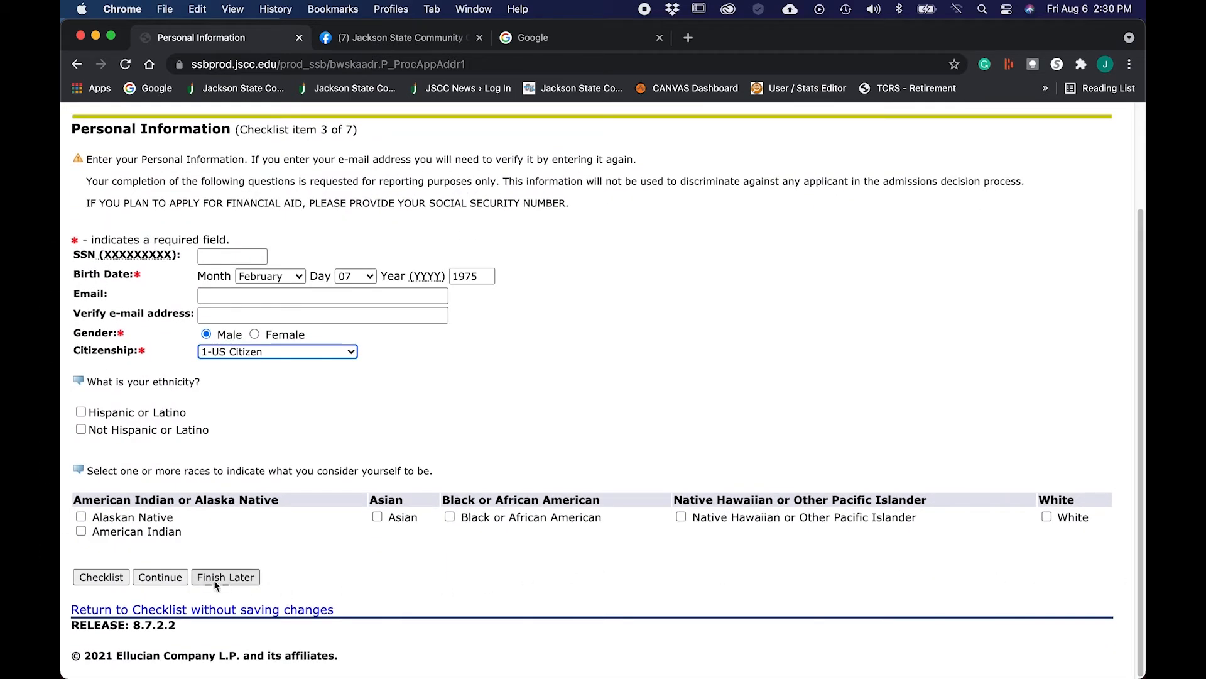
{"action": "left_click", "coordinate": [166, 578]}
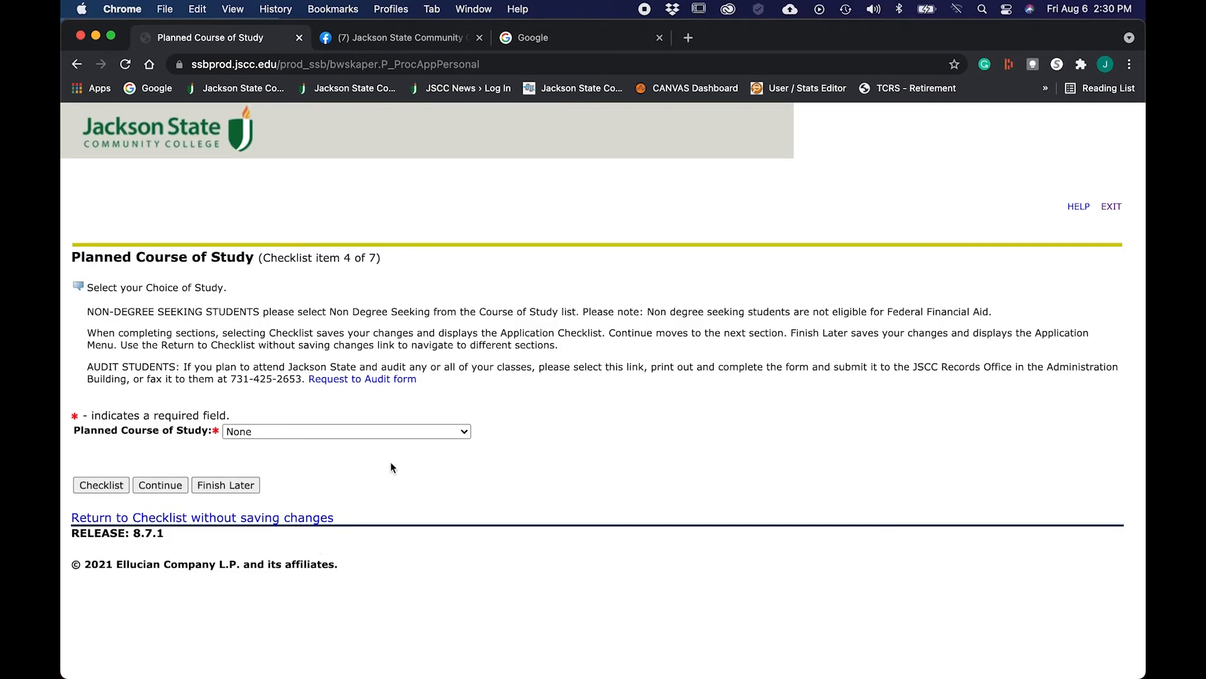
Step: Pick General Studies AS from the Planned Course of Study list and continue
{"action": "left_click", "coordinate": [465, 431]}
{"action": "scroll", "coordinate": [427, 480], "scroll_direction": "down", "scroll_amount": 5}
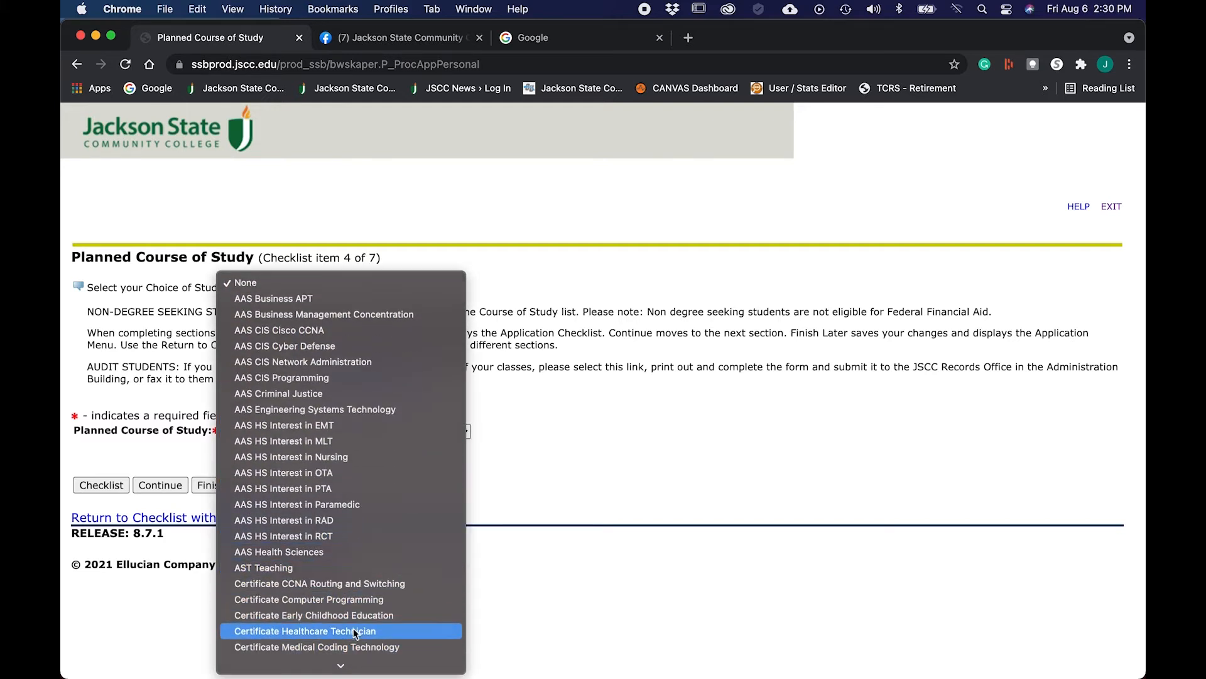
{"action": "mouse_move", "coordinate": [358, 665]}
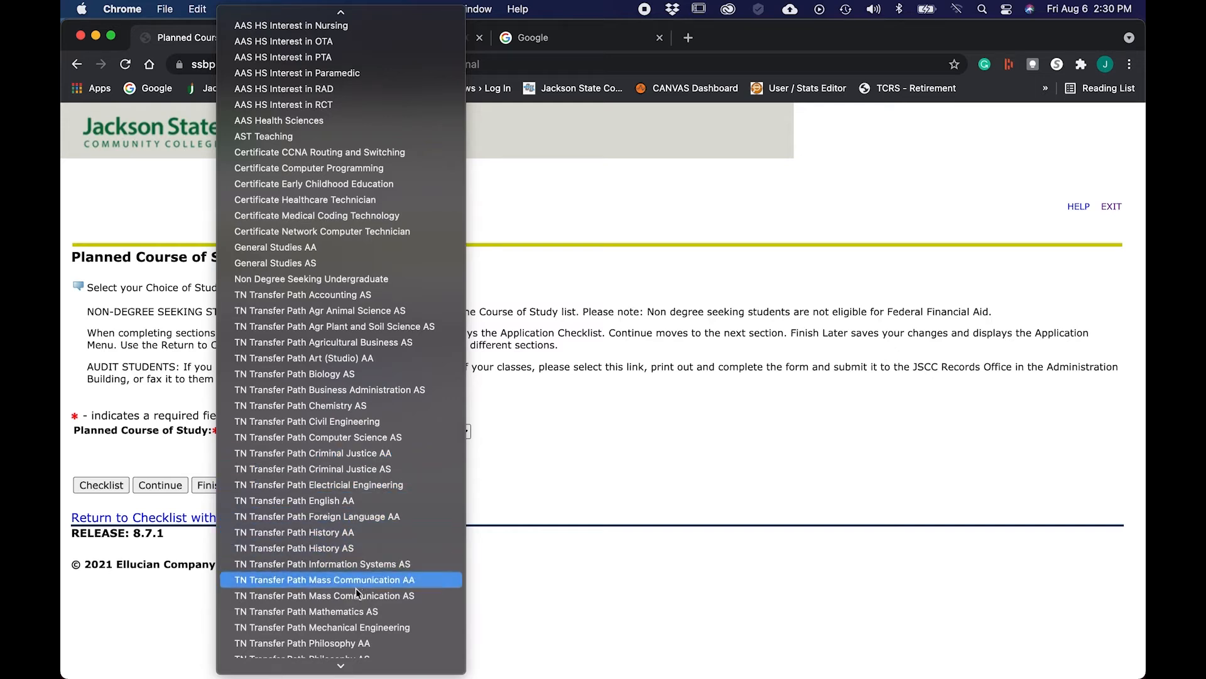
{"action": "scroll", "coordinate": [352, 465], "scroll_direction": "up", "scroll_amount": 2}
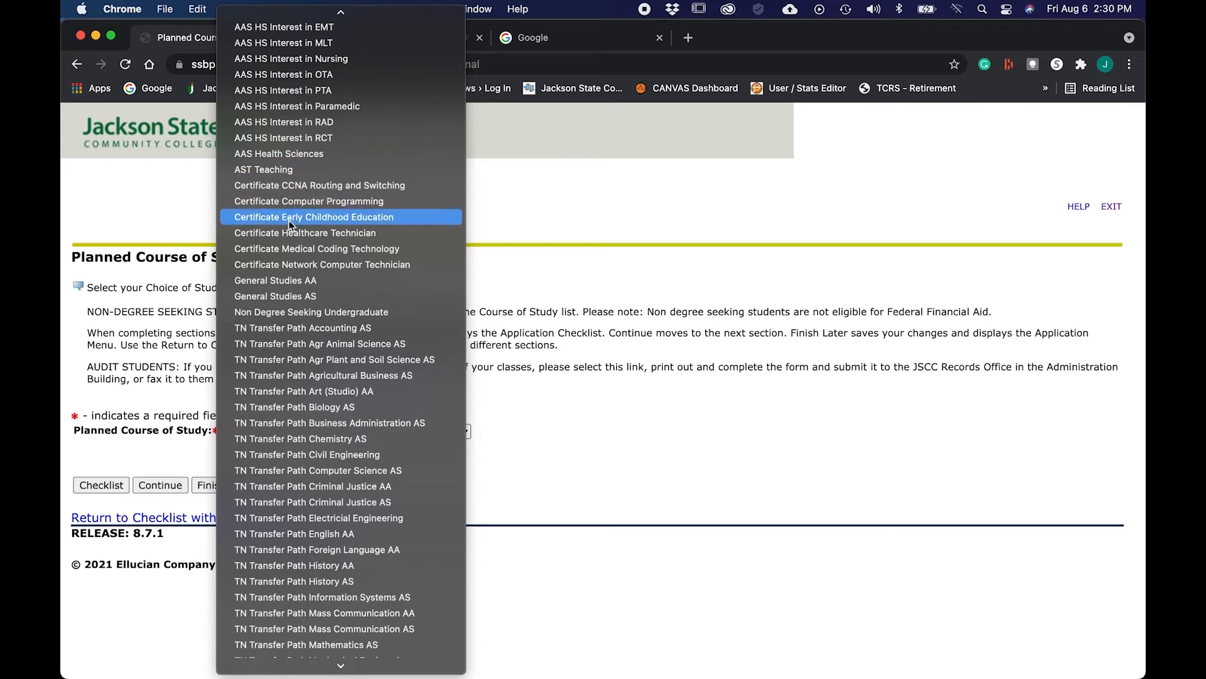
{"action": "left_click", "coordinate": [298, 296]}
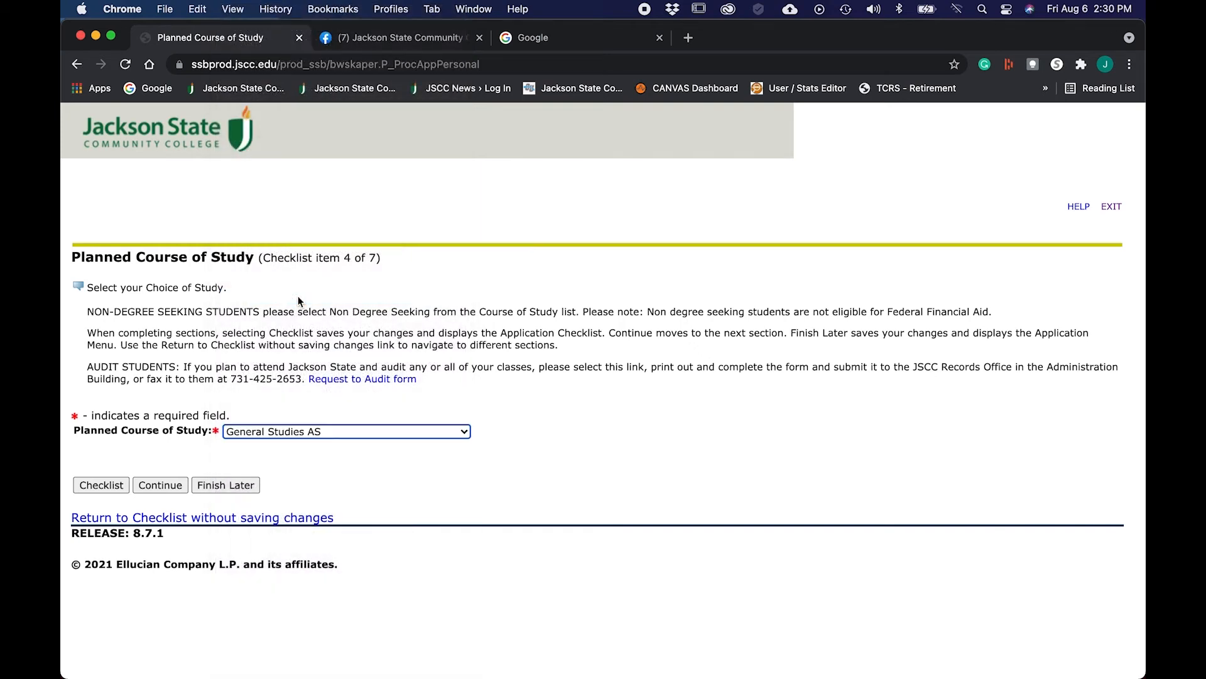
{"action": "left_click", "coordinate": [163, 485]}
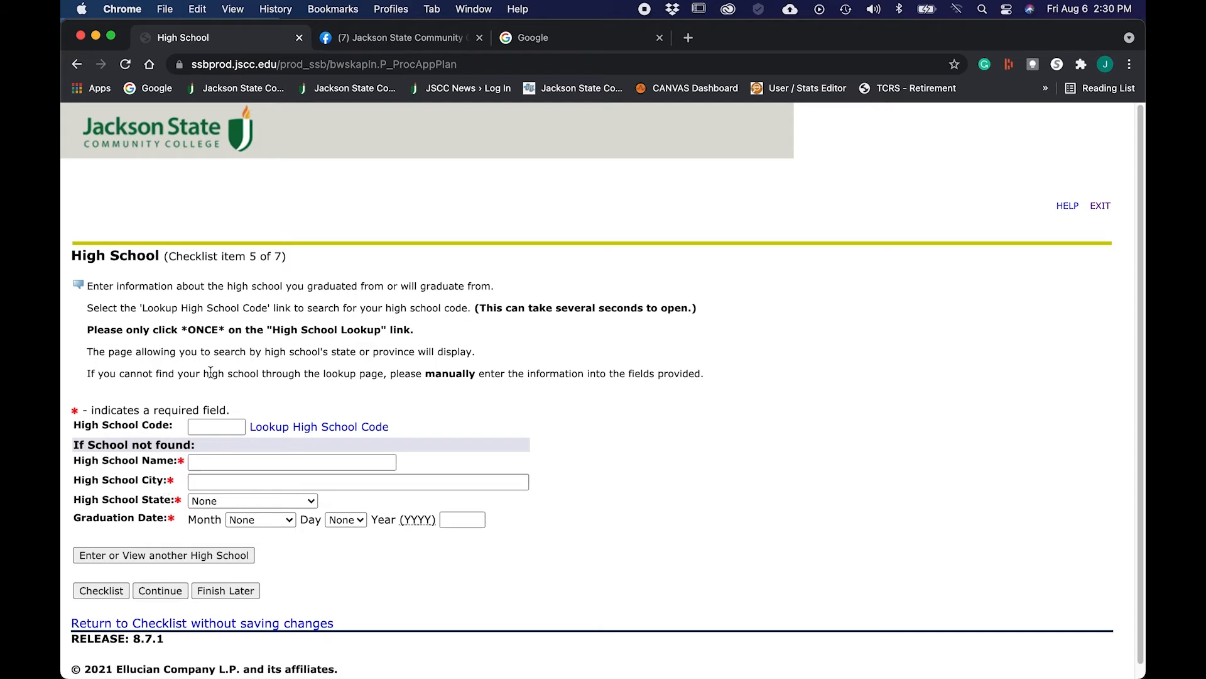
Step: Open the Lookup High School Code page from the High School form
{"action": "left_click", "coordinate": [302, 430]}
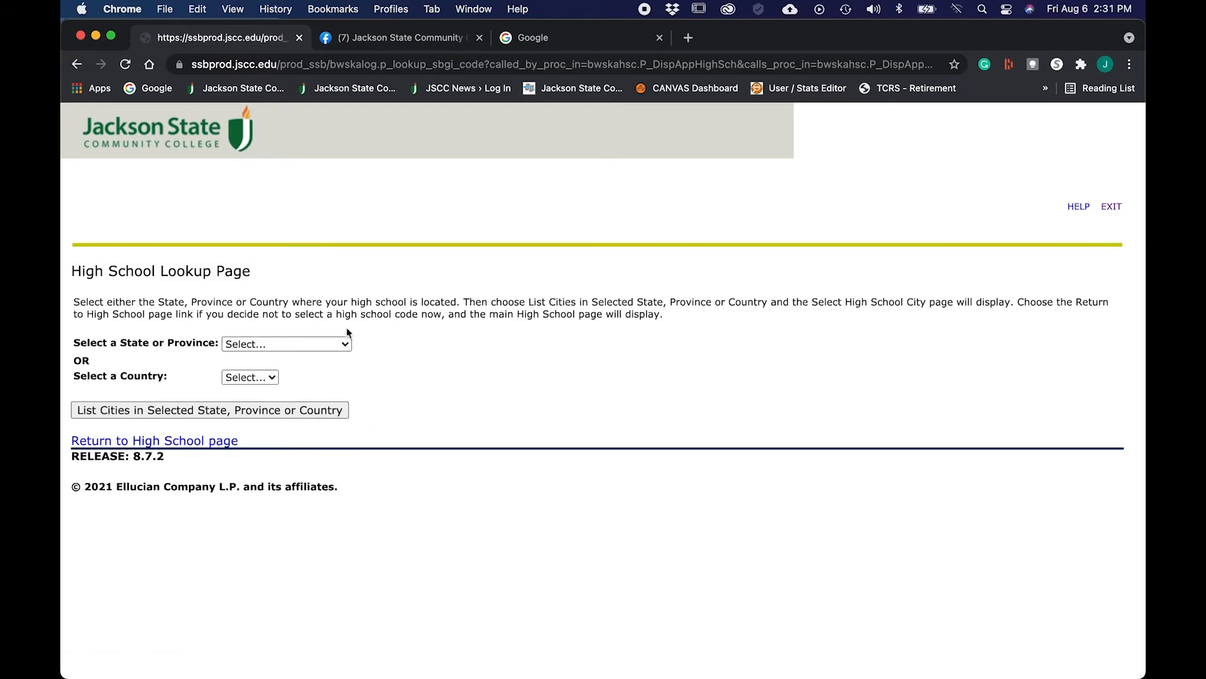
Step: Choose Tennessee as the high school's state and list its cities
{"action": "left_click", "coordinate": [346, 345]}
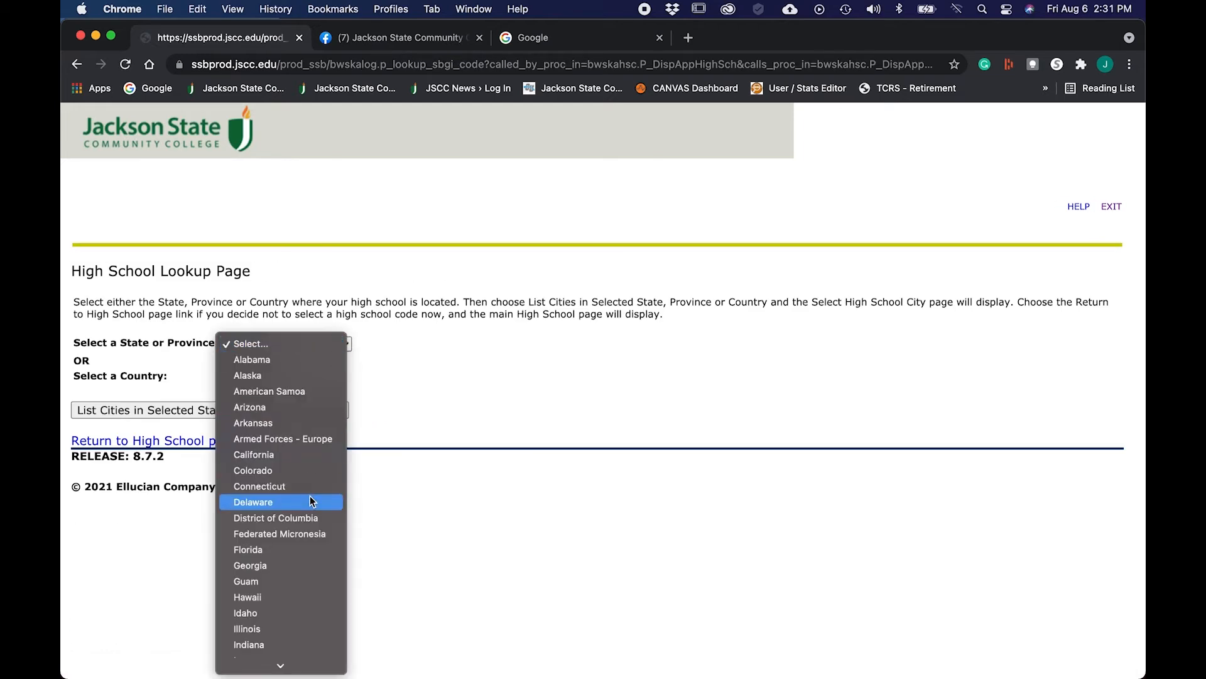
{"action": "mouse_move", "coordinate": [308, 667]}
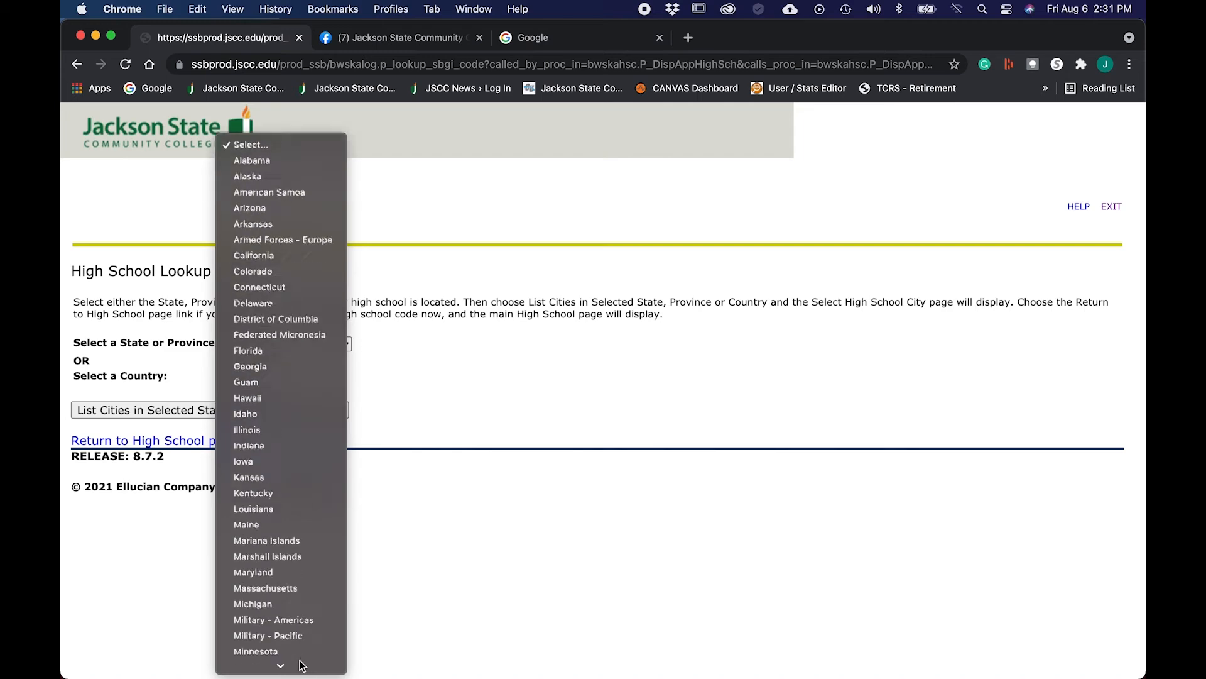
{"action": "left_click", "coordinate": [307, 520]}
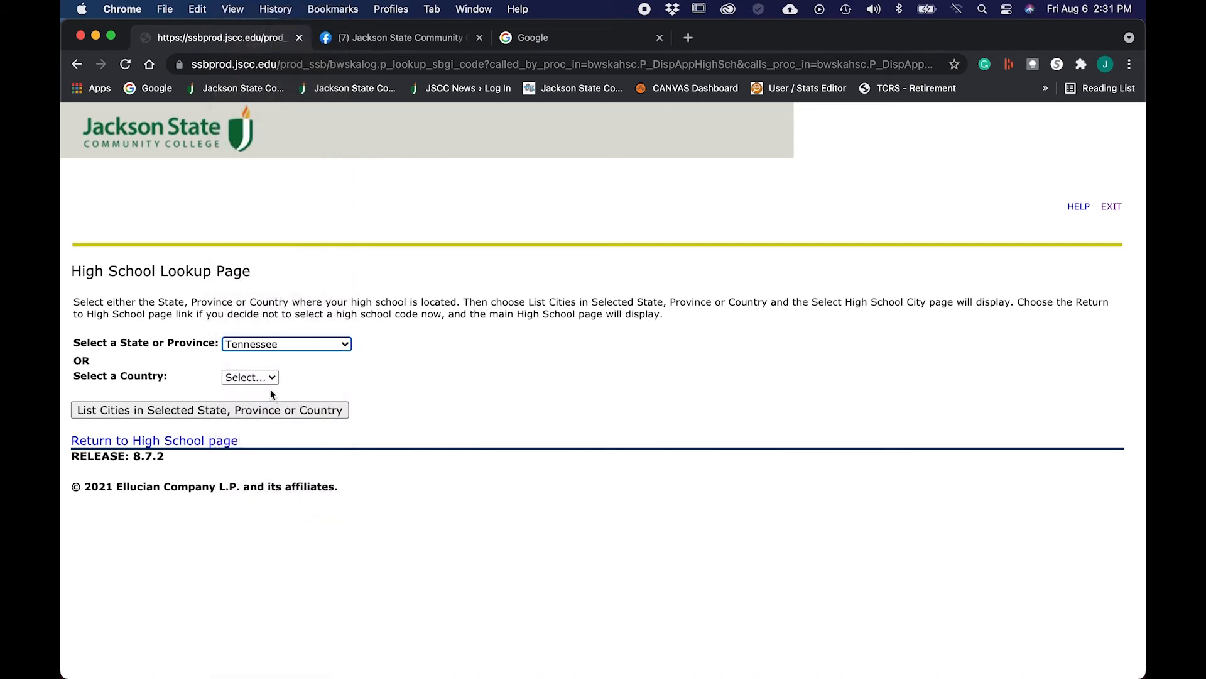
{"action": "left_click", "coordinate": [270, 380]}
{"action": "left_click", "coordinate": [269, 378]}
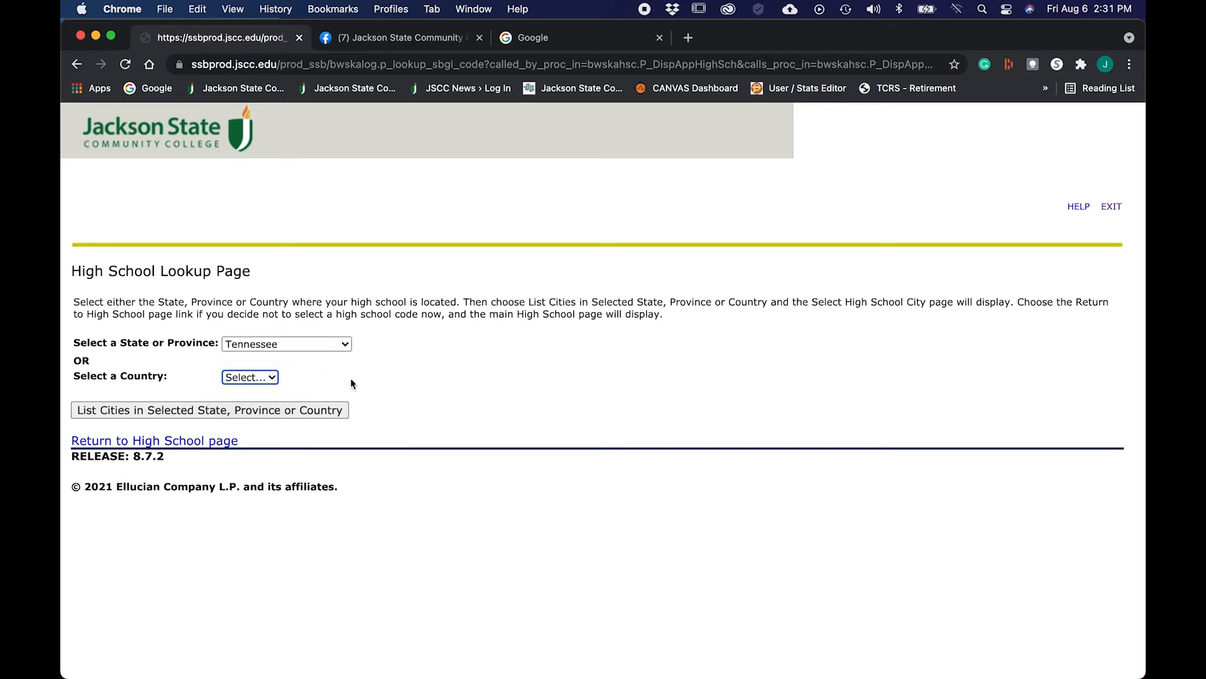
{"action": "left_click", "coordinate": [171, 410]}
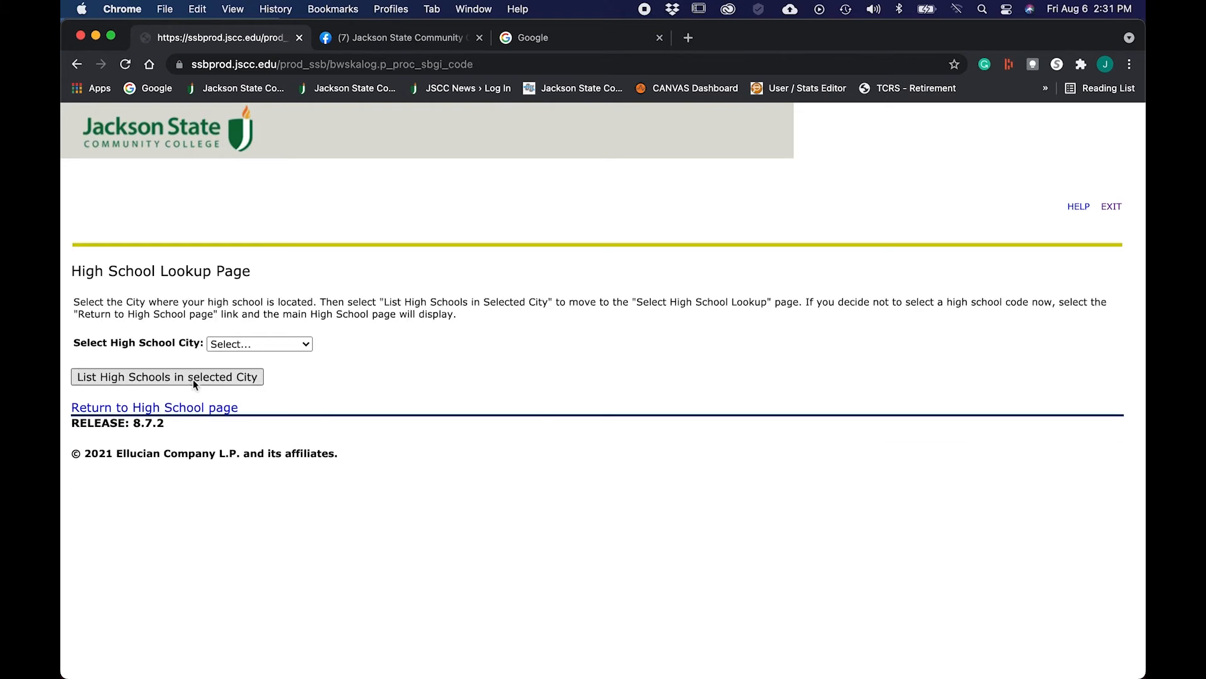
Step: Select Dyersburg, pick Dyersburg High School, and copy its details into the form
{"action": "left_click", "coordinate": [304, 346]}
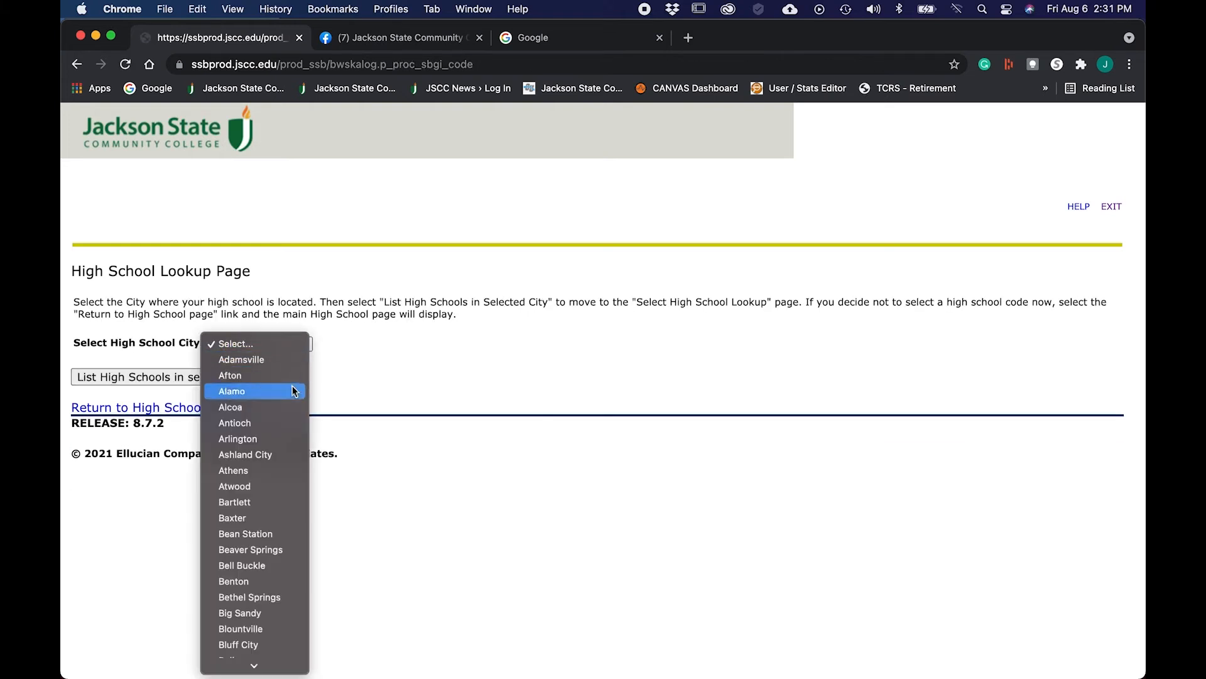
{"action": "mouse_move", "coordinate": [275, 663]}
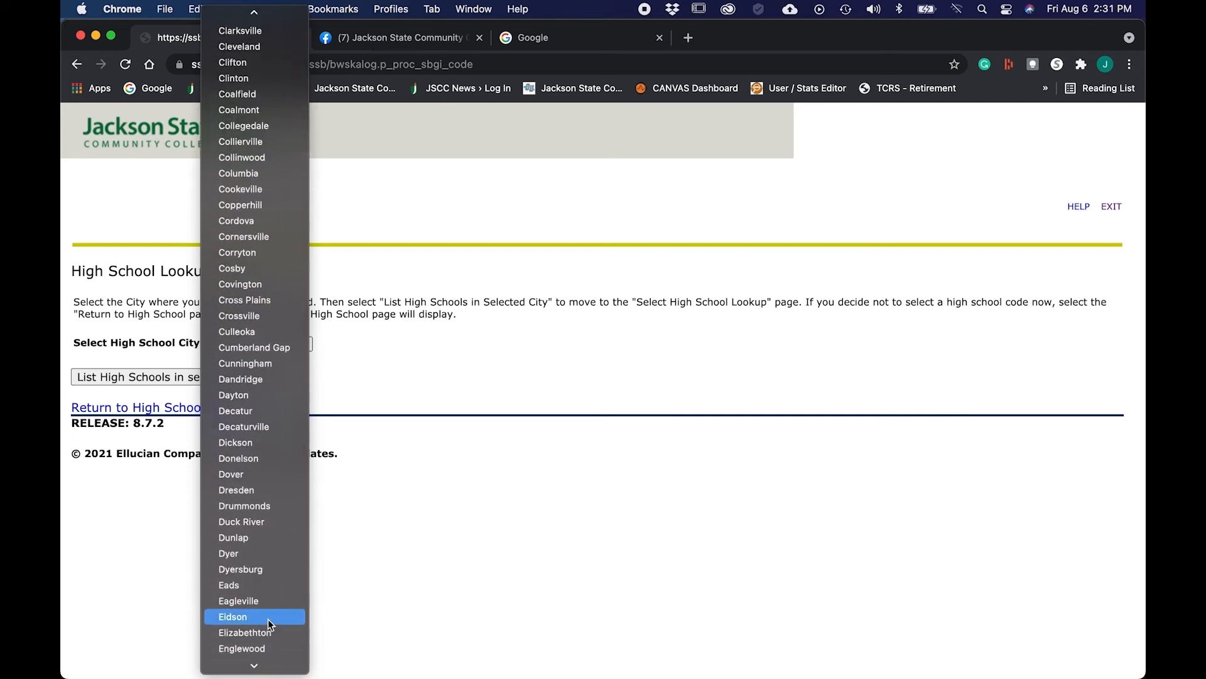
{"action": "left_click", "coordinate": [257, 569]}
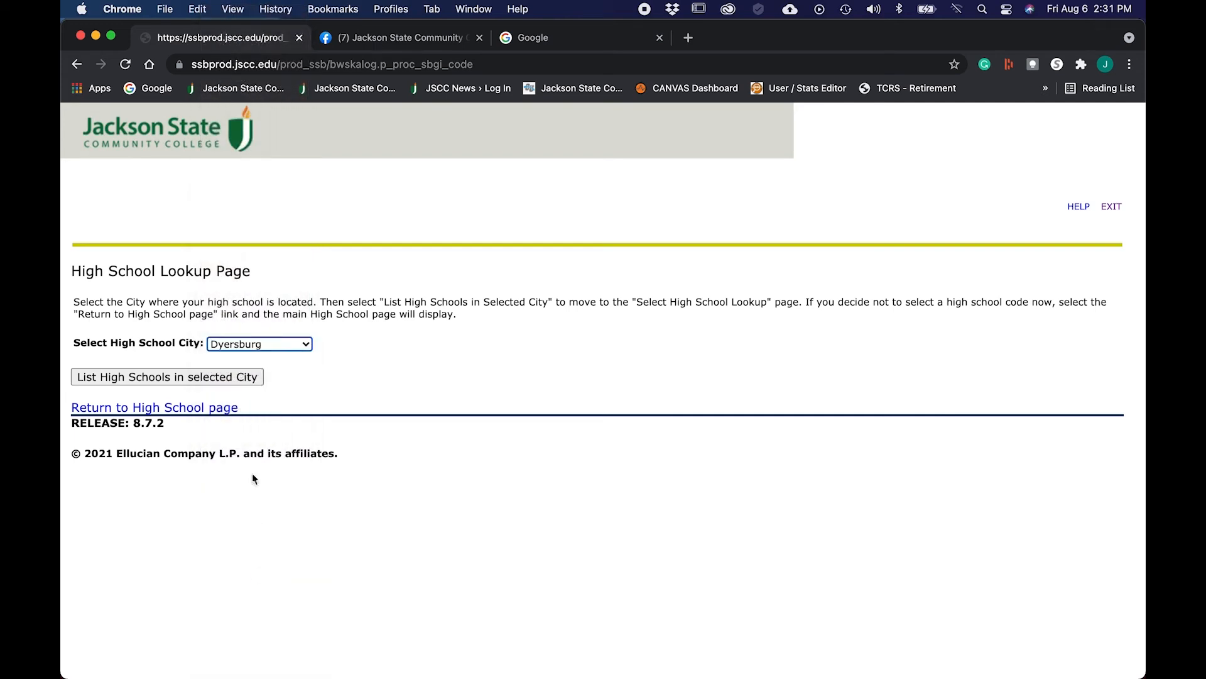
{"action": "left_click", "coordinate": [187, 376]}
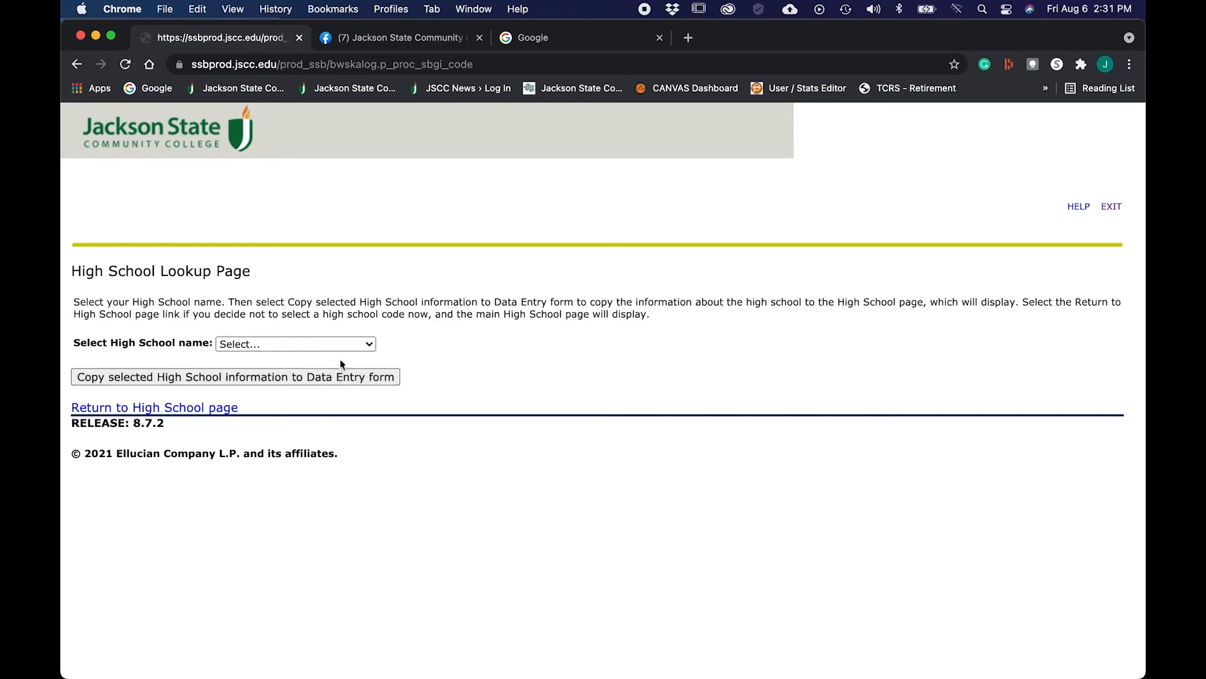
{"action": "left_click", "coordinate": [369, 346]}
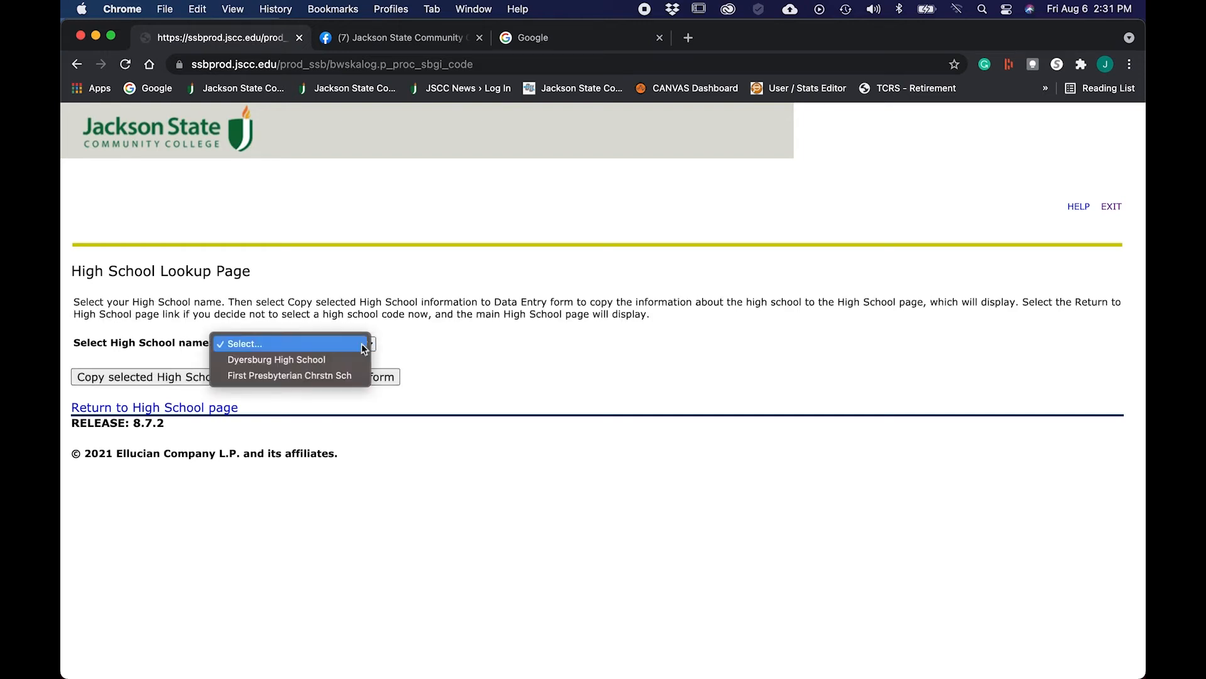
{"action": "left_click", "coordinate": [333, 359]}
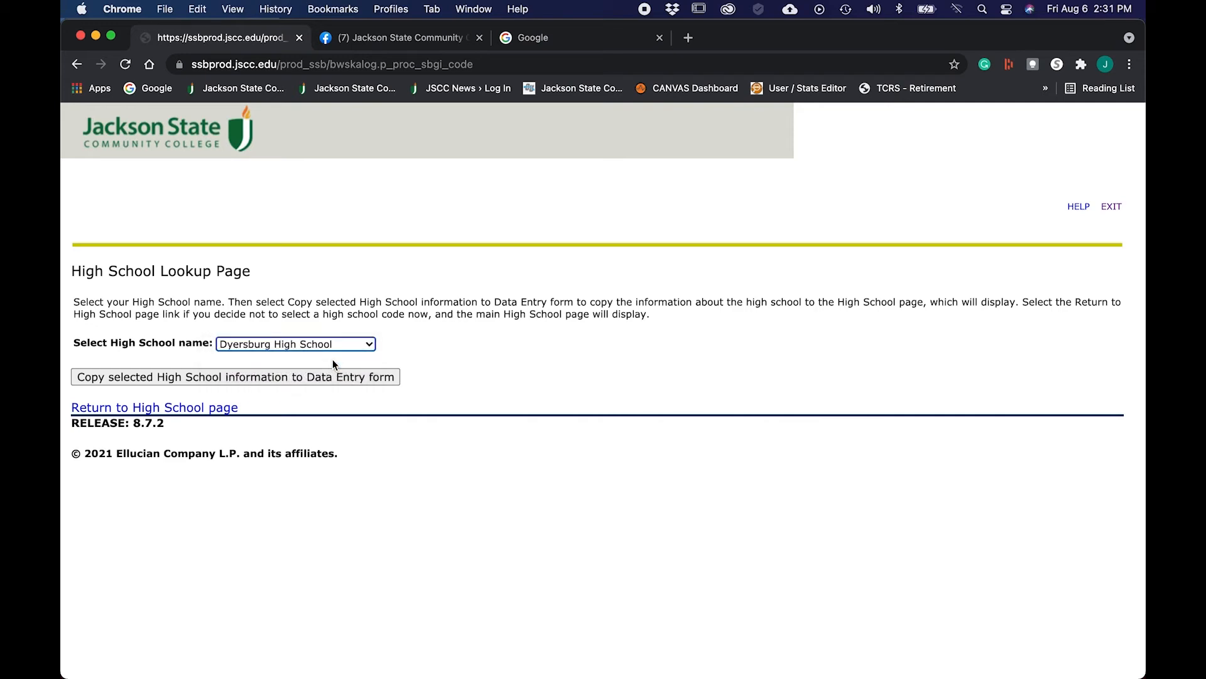
{"action": "left_click", "coordinate": [255, 376]}
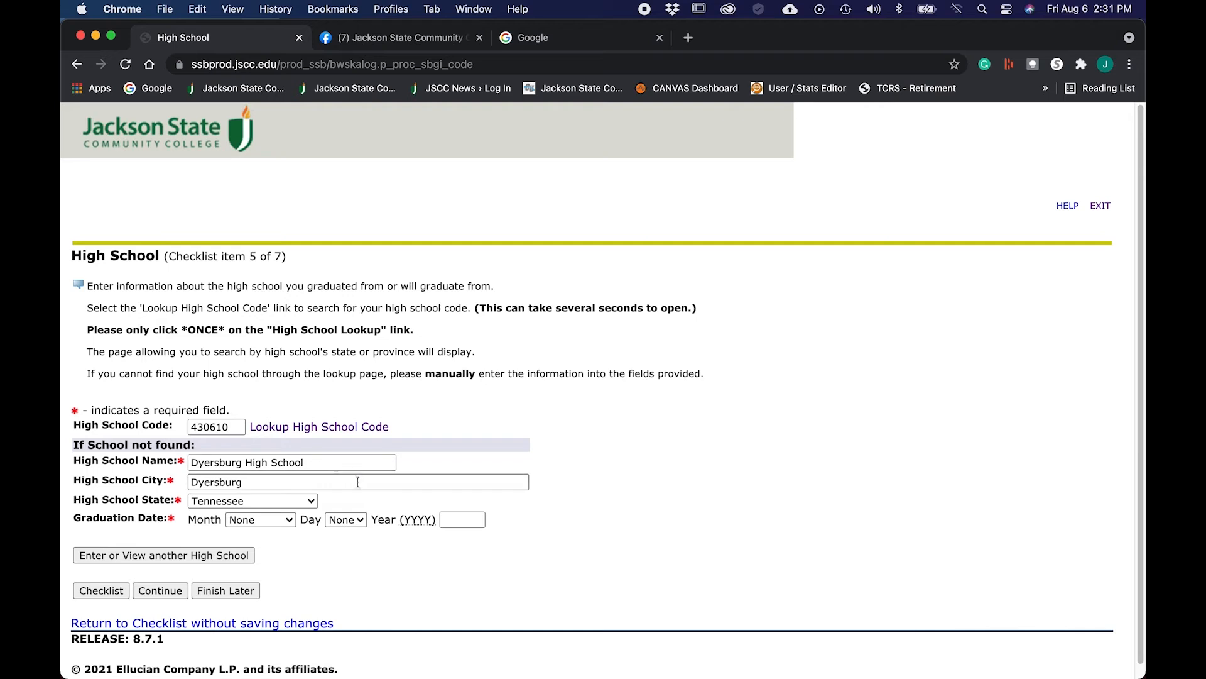
Step: Enter May 15, 1998 as the high school graduation date and continue to Previous College
{"action": "left_click", "coordinate": [289, 519]}
{"action": "left_click", "coordinate": [270, 598]}
{"action": "left_click", "coordinate": [363, 519]}
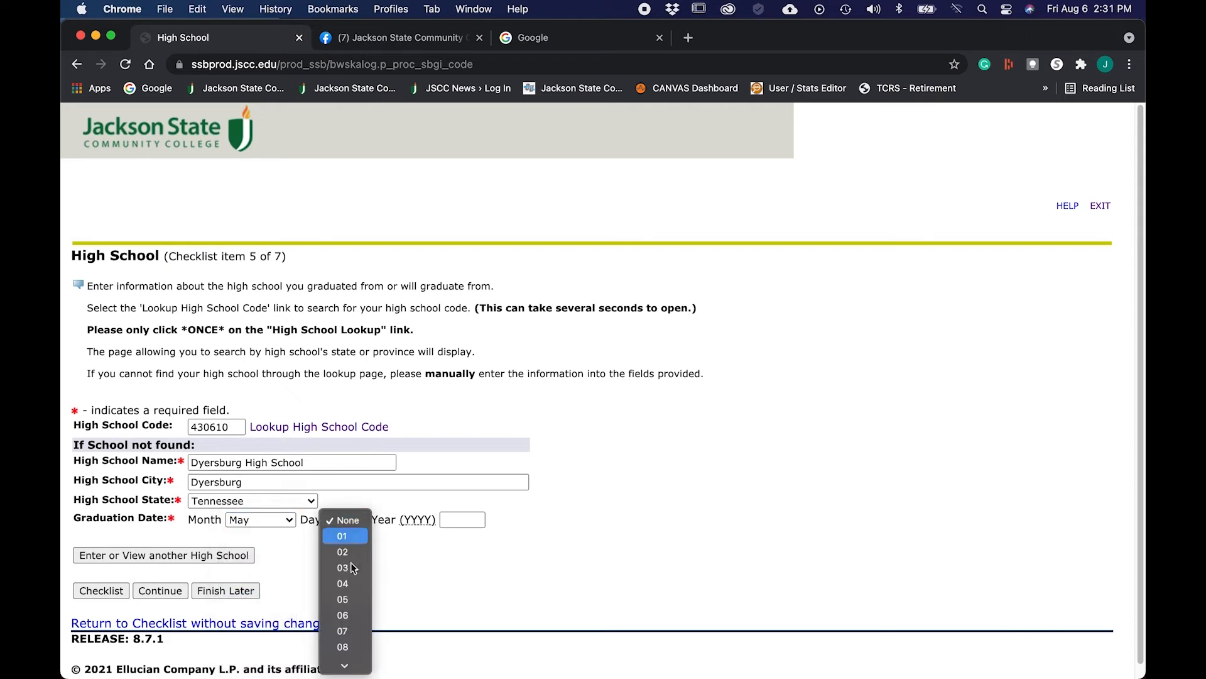
{"action": "left_click", "coordinate": [348, 613]}
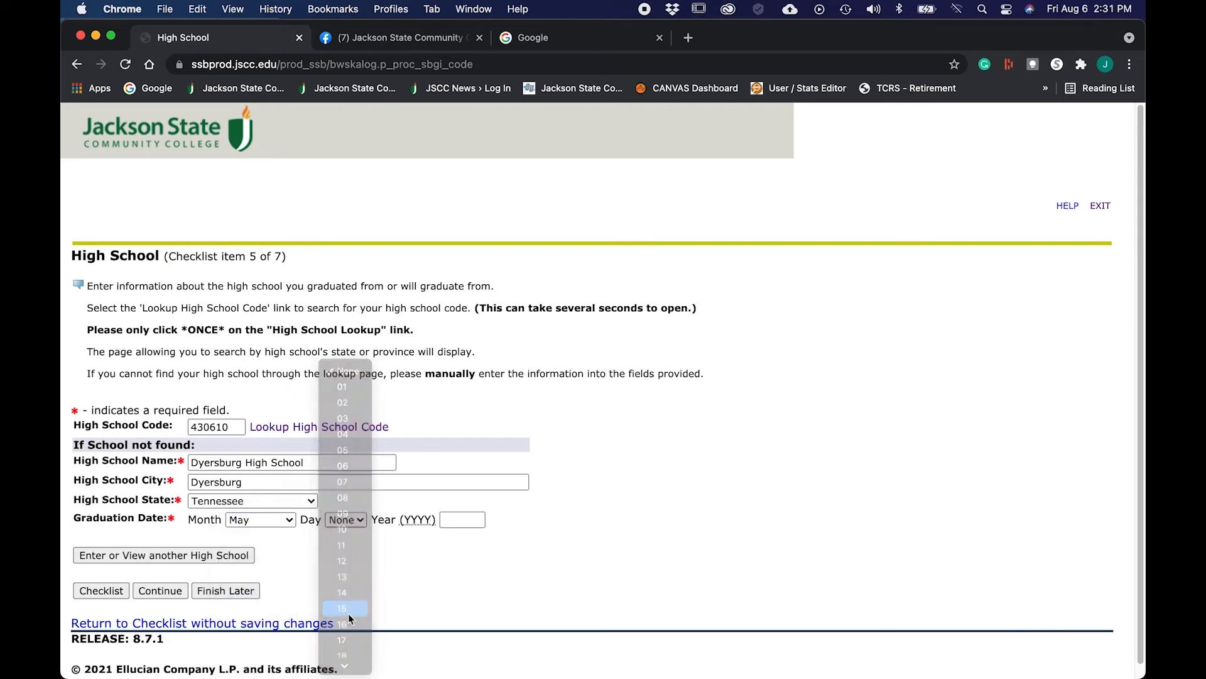
{"action": "left_click", "coordinate": [457, 520]}
{"action": "type", "text": "1998"}
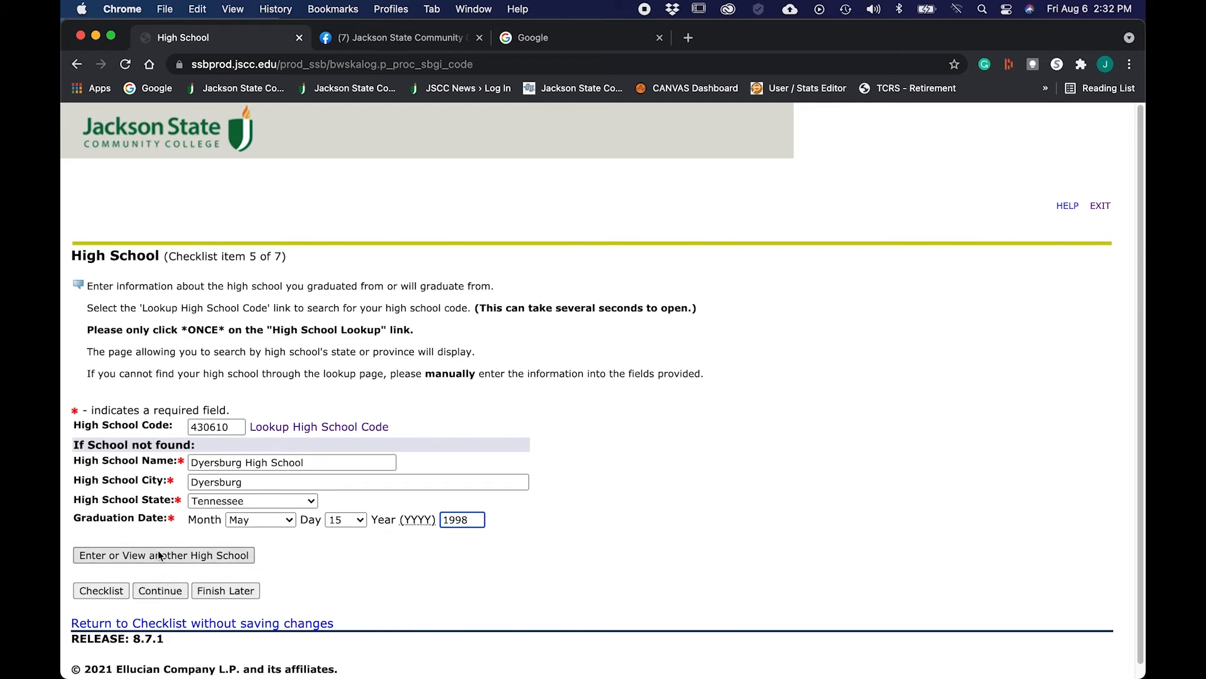
{"action": "left_click", "coordinate": [156, 590]}
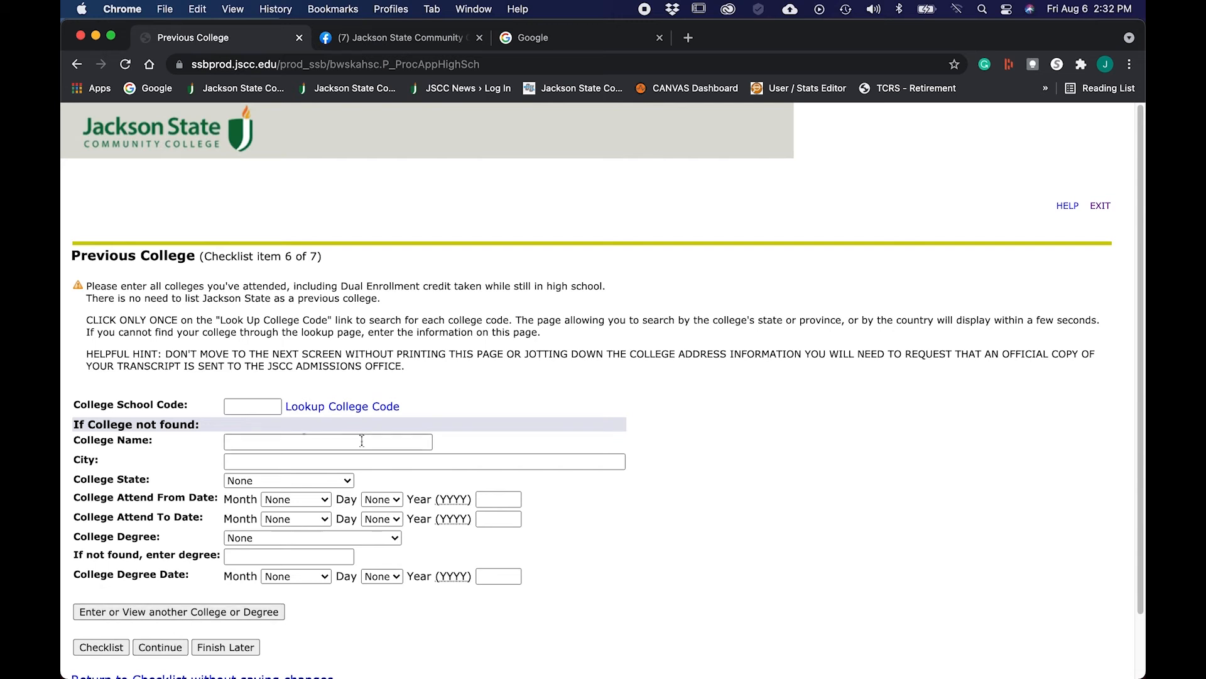
Step: Open the College Lookup from the Previous College page to find the college code
{"action": "left_click", "coordinate": [349, 409]}
Step: Look up Tennessee Tech University in Cookeville, Tennessee, and copy its details (code 001804) into the form
{"action": "left_click", "coordinate": [306, 346]}
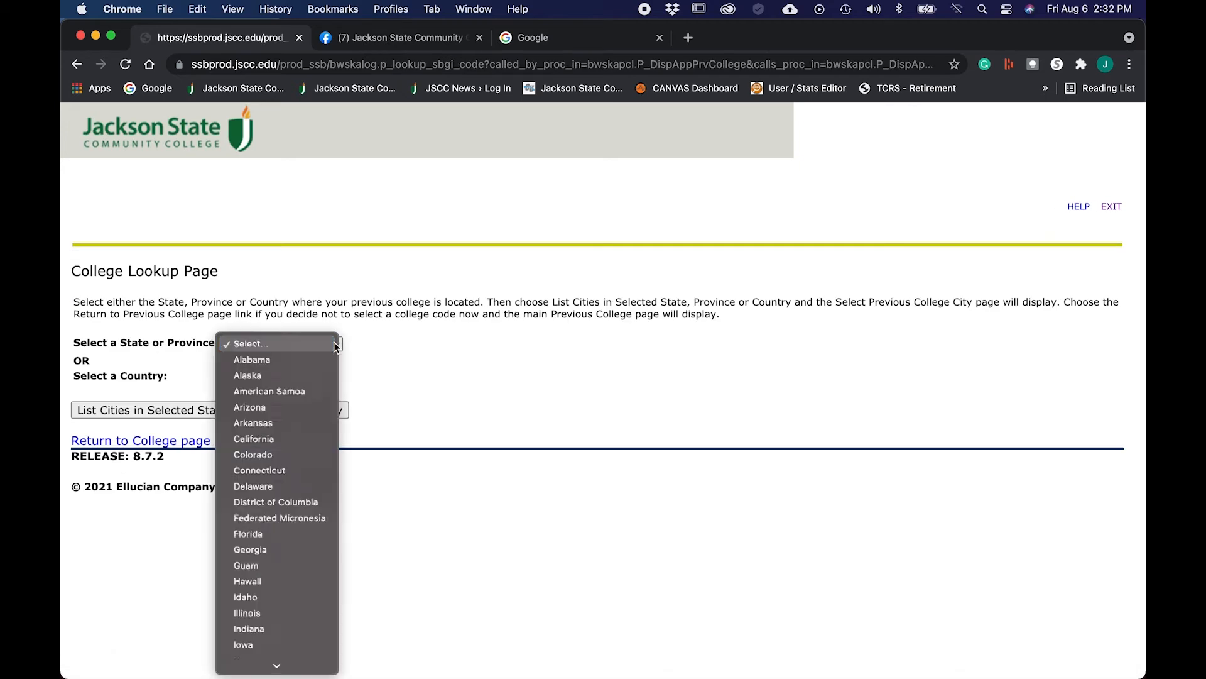
{"action": "mouse_move", "coordinate": [277, 673]}
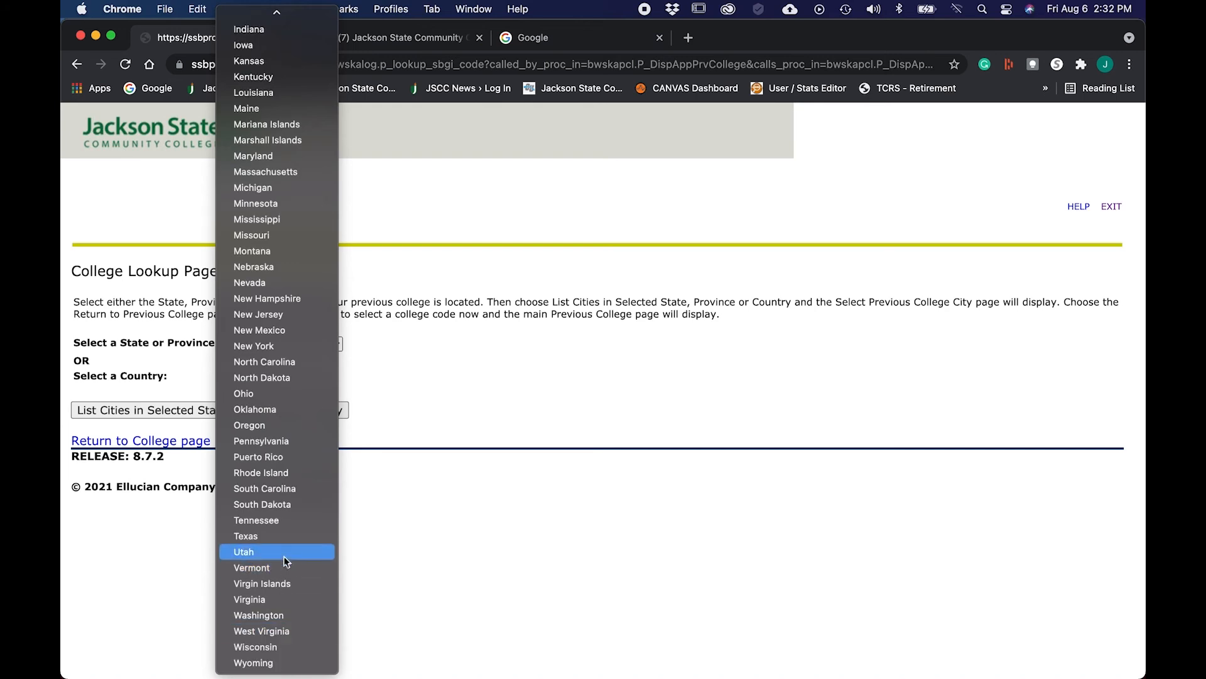
{"action": "left_click", "coordinate": [281, 519]}
{"action": "left_click", "coordinate": [240, 412]}
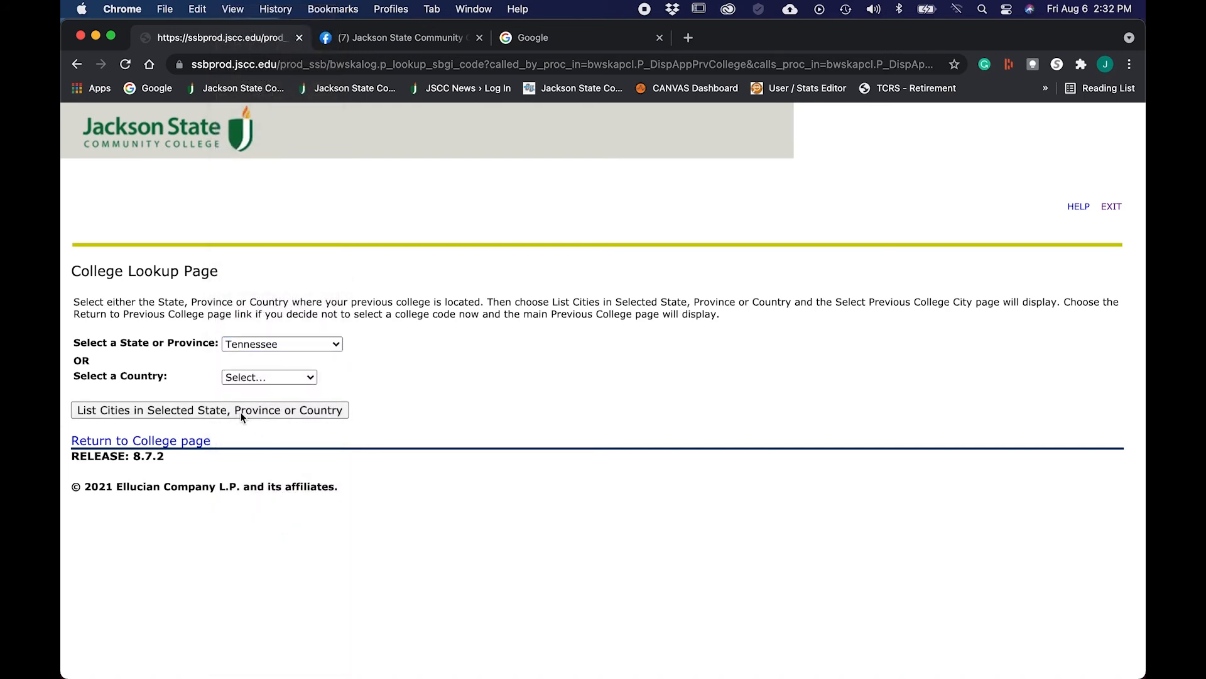
{"action": "left_click", "coordinate": [296, 342]}
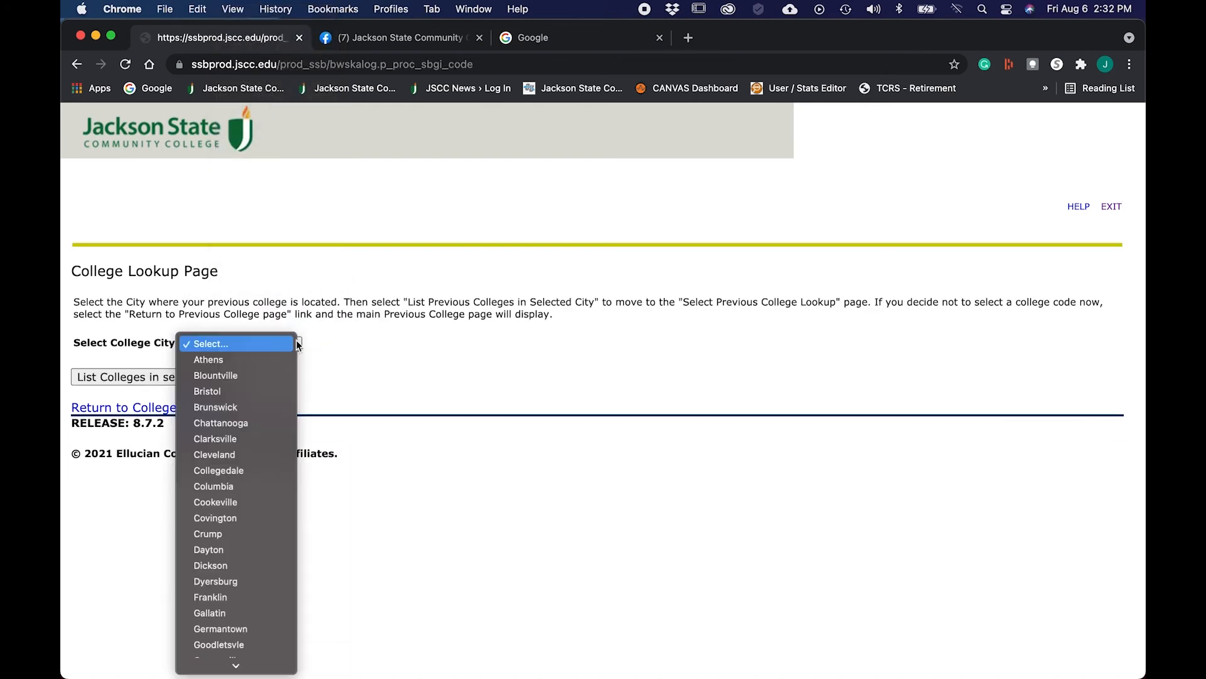
{"action": "left_click", "coordinate": [255, 501]}
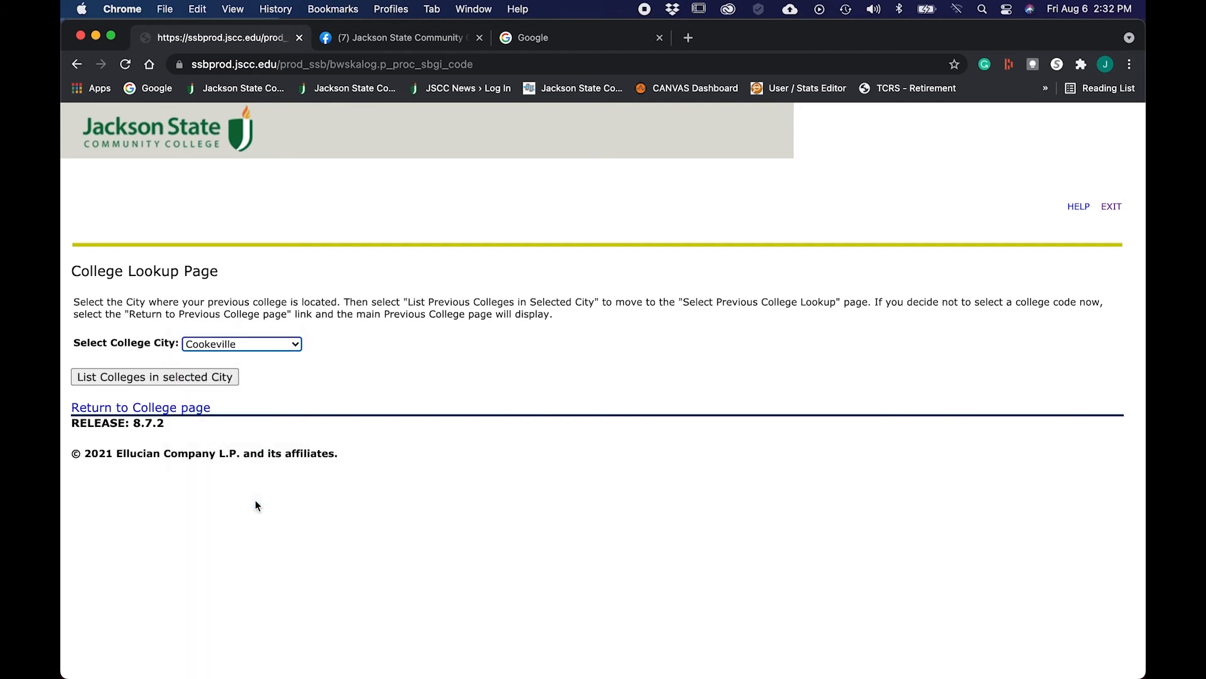
{"action": "left_click", "coordinate": [196, 376]}
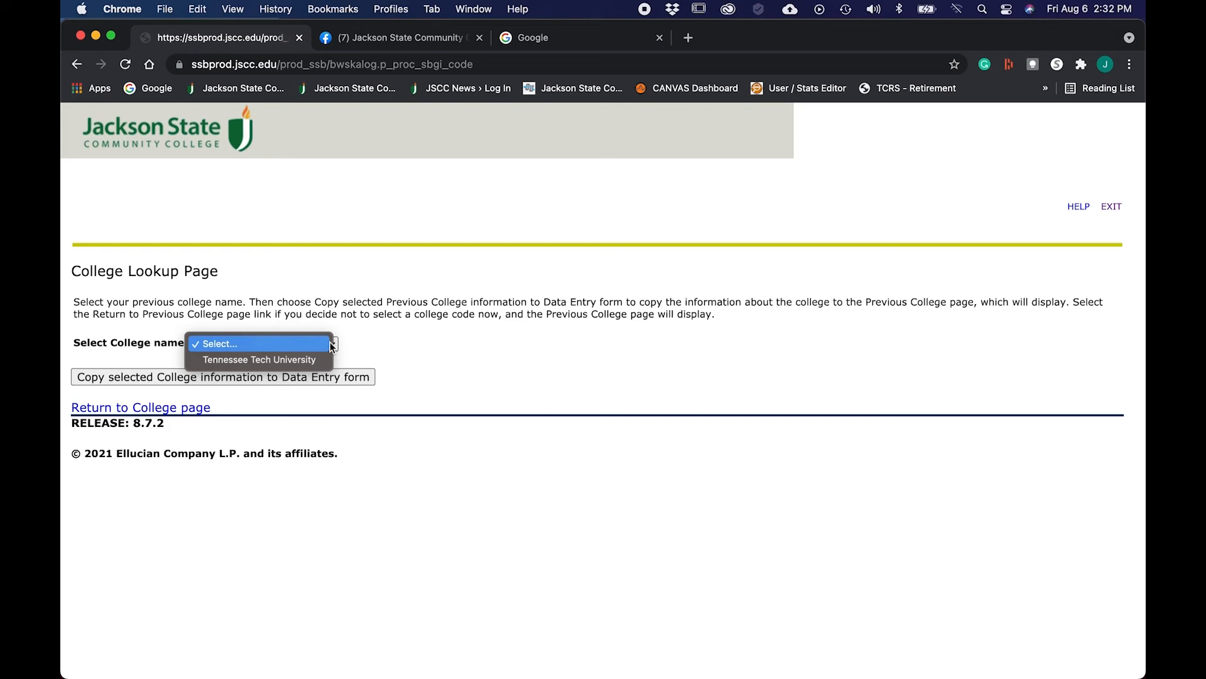
{"action": "left_click", "coordinate": [306, 360]}
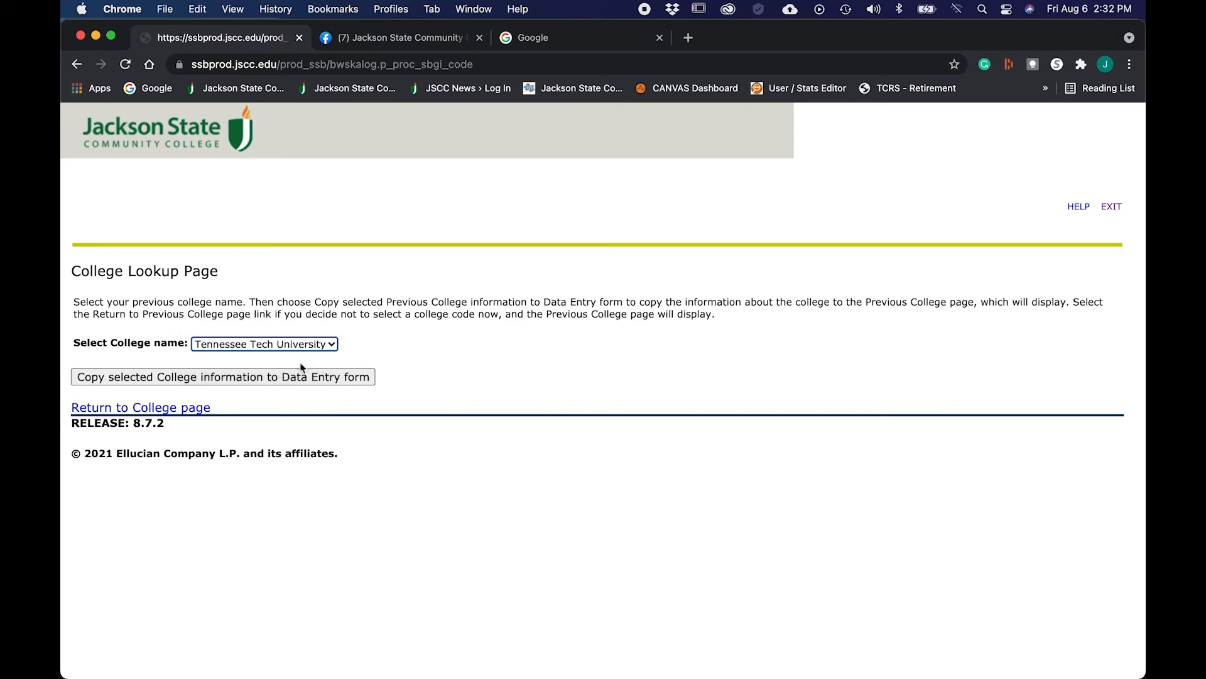
{"action": "left_click", "coordinate": [195, 377]}
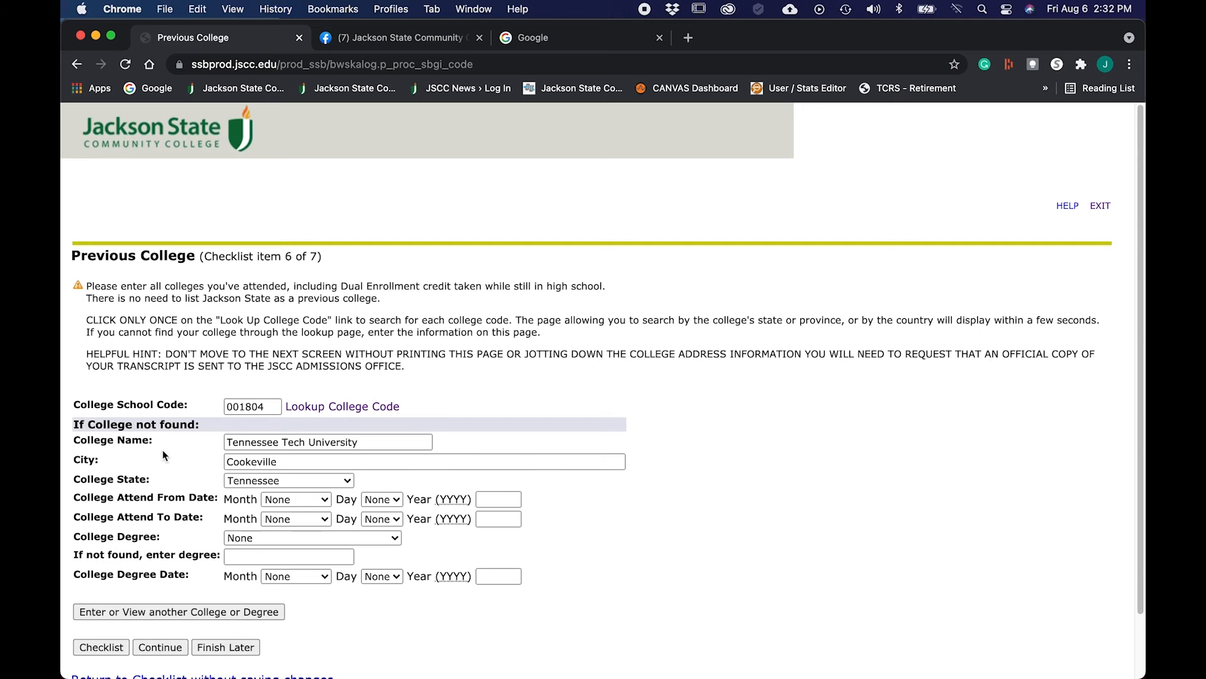
Step: Save the Tennessee Tech University entry and continue to Additional Information
{"action": "left_click", "coordinate": [170, 648]}
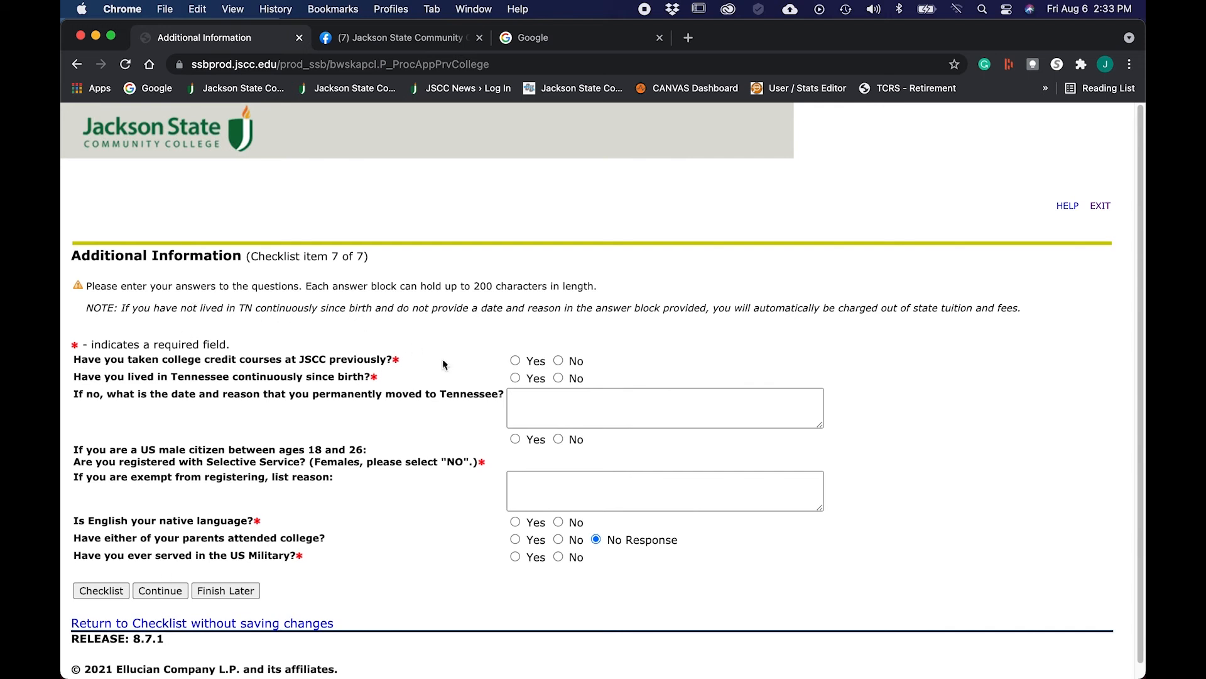
Step: Answer No, Yes, Yes, Yes, No to the JSCC credit, residency, Selective Service, English and military questions, then save
{"action": "left_click", "coordinate": [560, 362]}
{"action": "left_click", "coordinate": [515, 378]}
{"action": "left_click", "coordinate": [515, 439]}
{"action": "left_click", "coordinate": [515, 522]}
{"action": "left_click", "coordinate": [557, 557]}
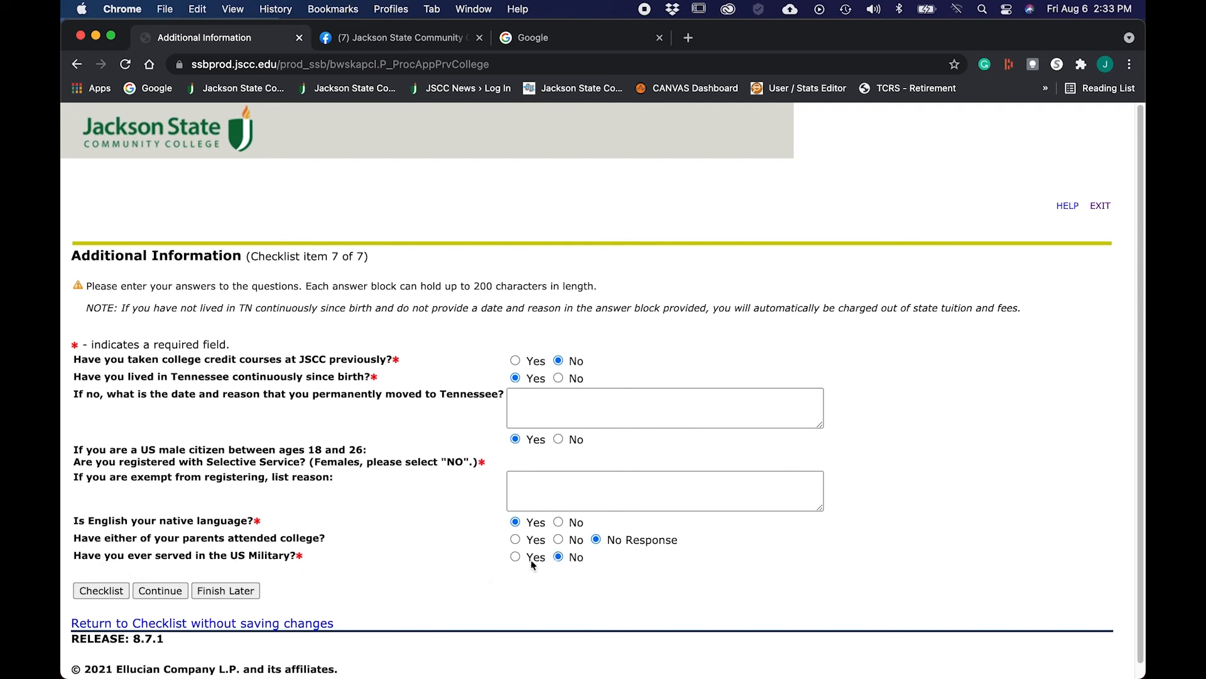
{"action": "left_click", "coordinate": [162, 591]}
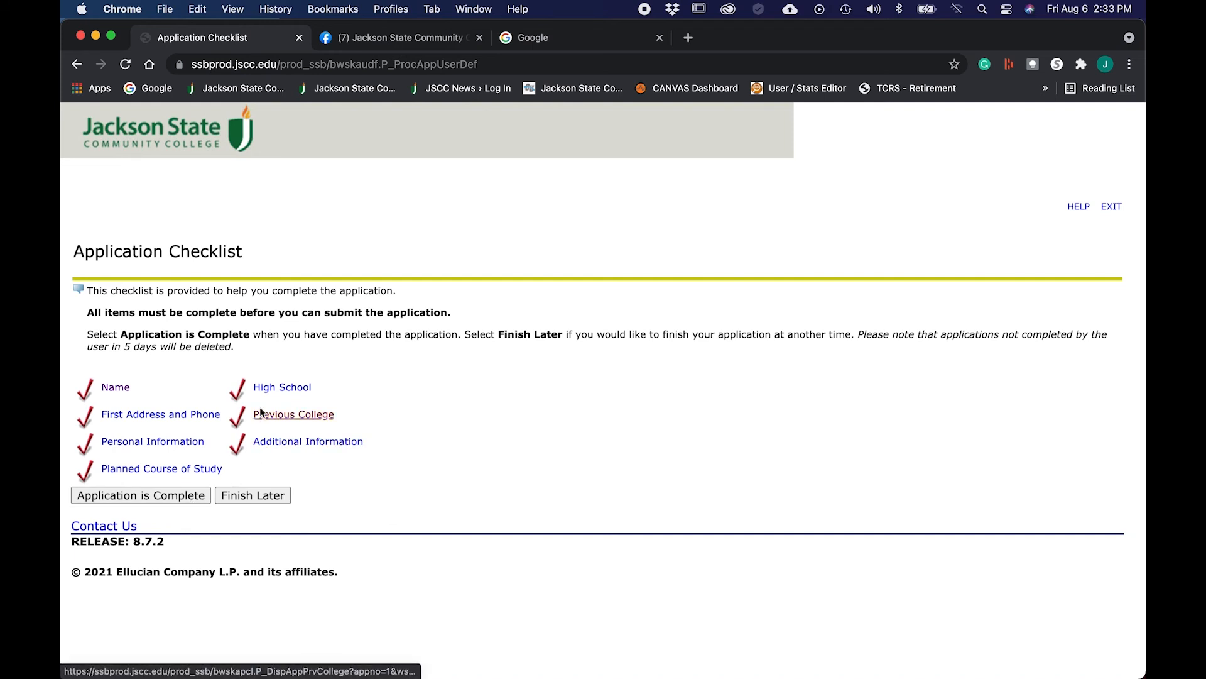
Step: Mark the application as complete from the Application Checklist
{"action": "left_click", "coordinate": [151, 496]}
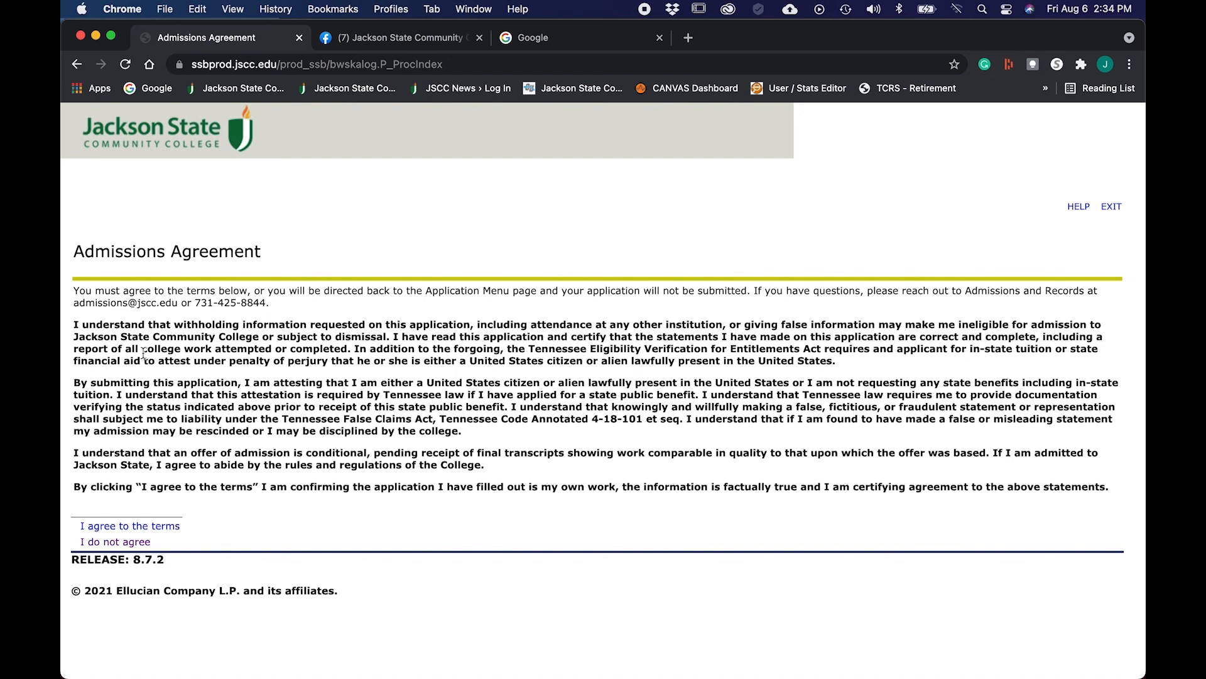
Step: Agree to the admissions terms on the Admissions Agreement page
{"action": "left_click", "coordinate": [166, 528]}
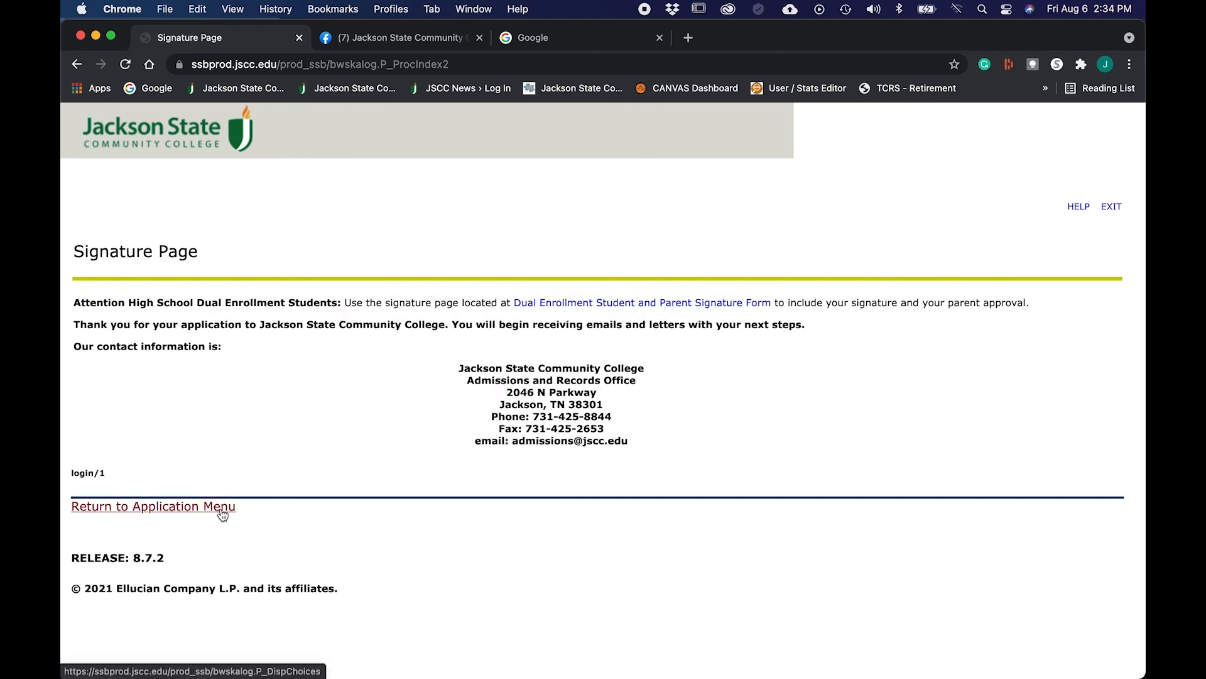